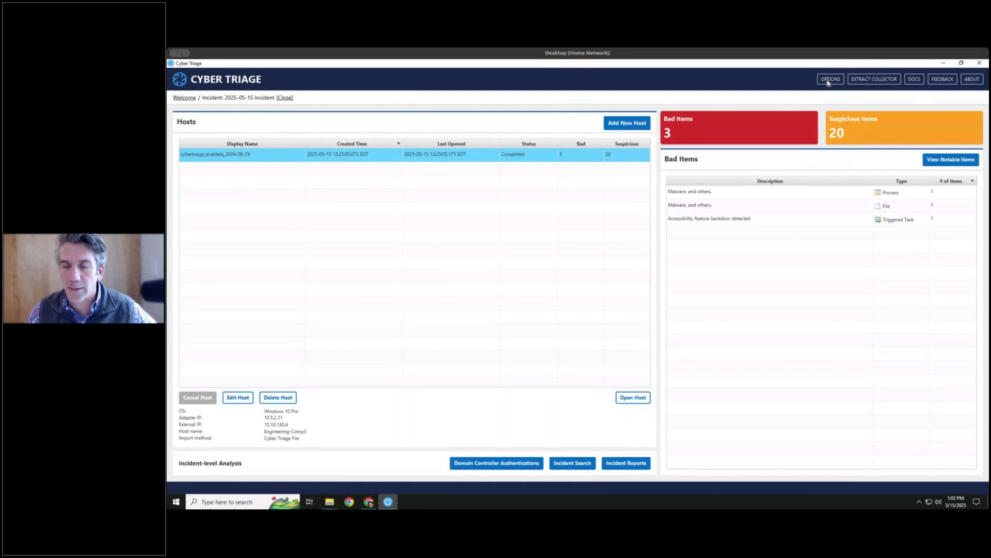
Open the program options and display the Collector Encryption settings in the Collection group
left_click(830, 80)
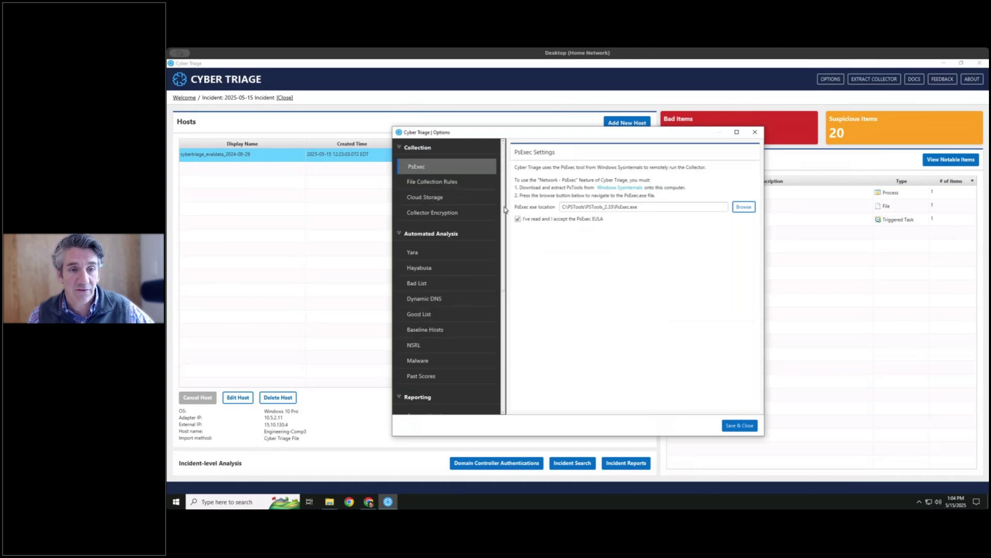
left_click_drag(505, 212, 504, 274)
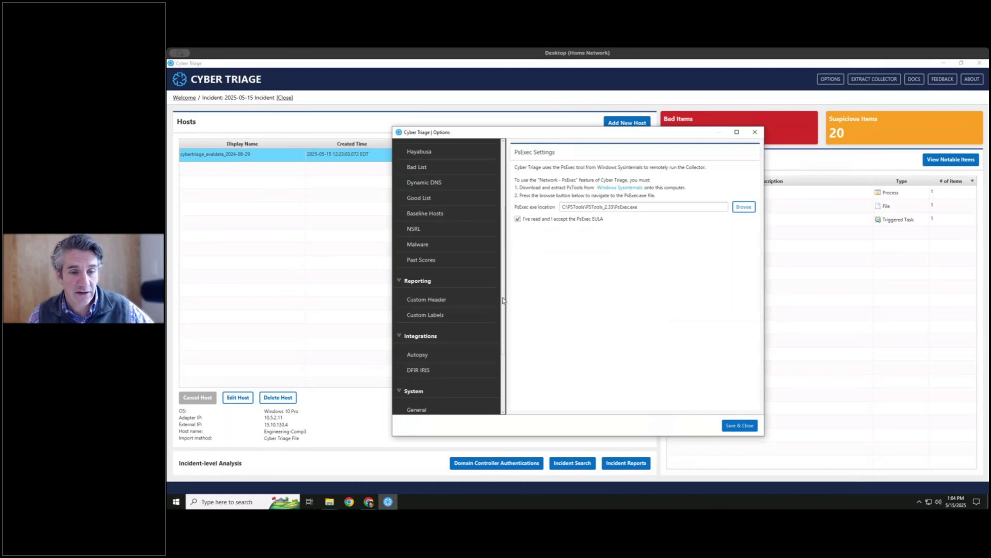
left_click_drag(504, 300, 503, 203)
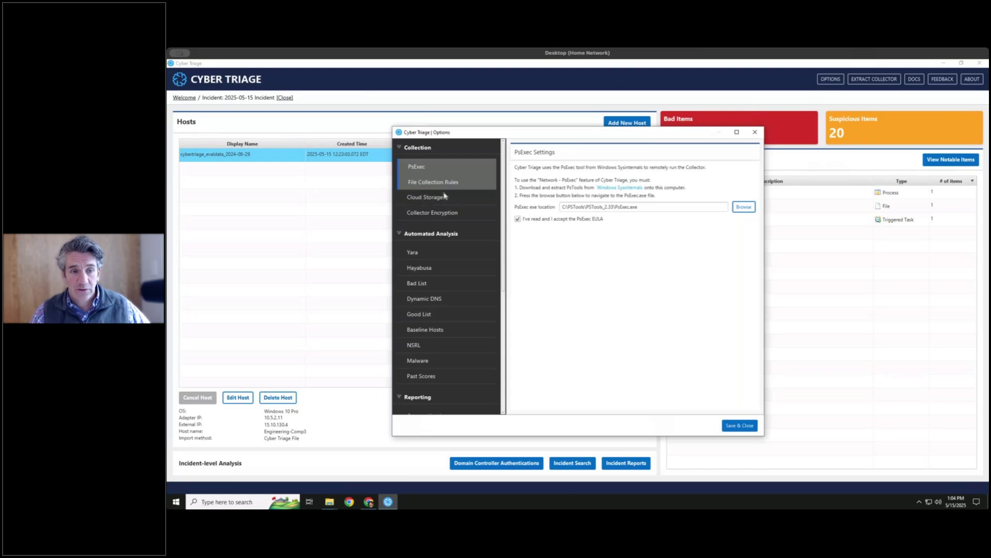
left_click(443, 213)
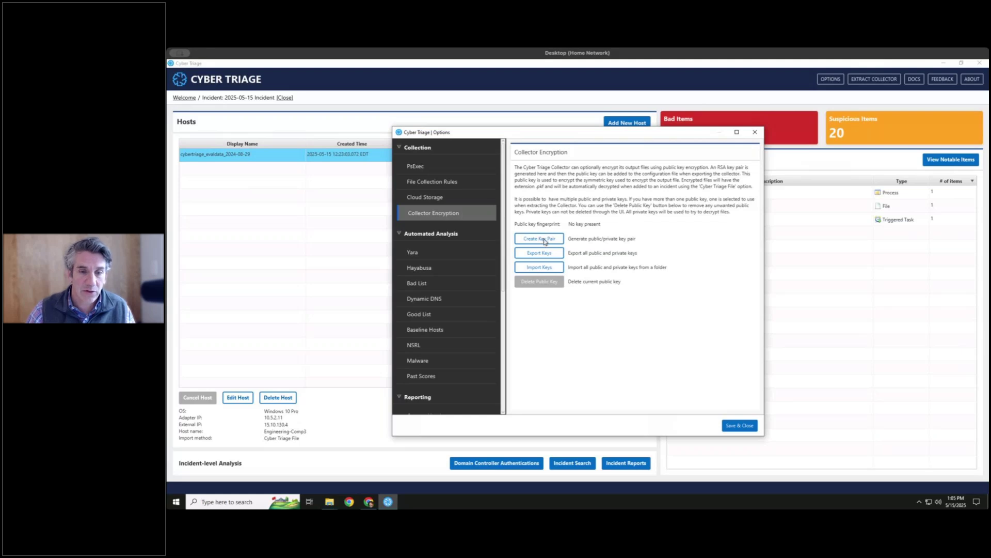
Generate a public/private key pair for collector encryption, acknowledging the private key responsibility and choosing C:\ as the backup folder
left_click(545, 240)
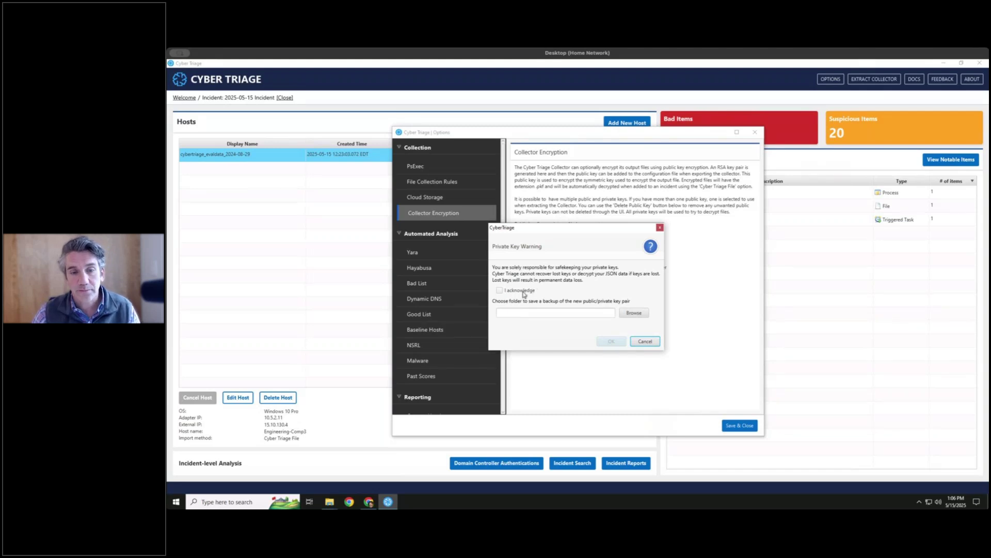
left_click(522, 291)
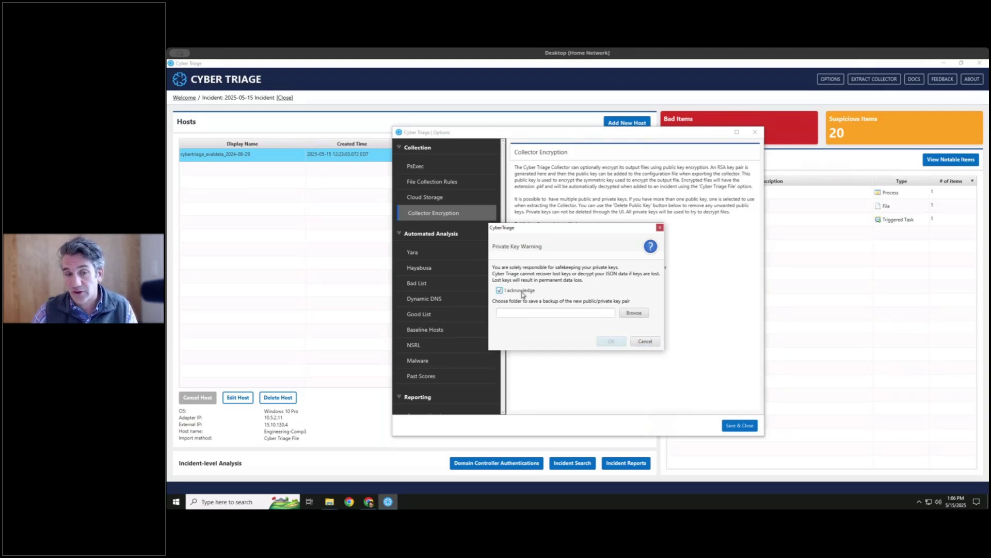
left_click(520, 313)
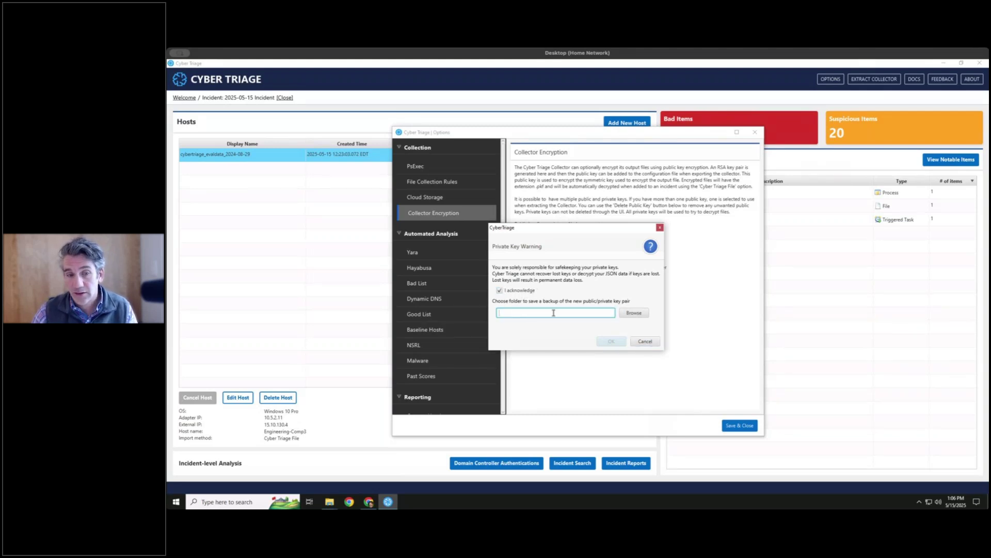
left_click(630, 314)
left_click(611, 369)
left_click(893, 480)
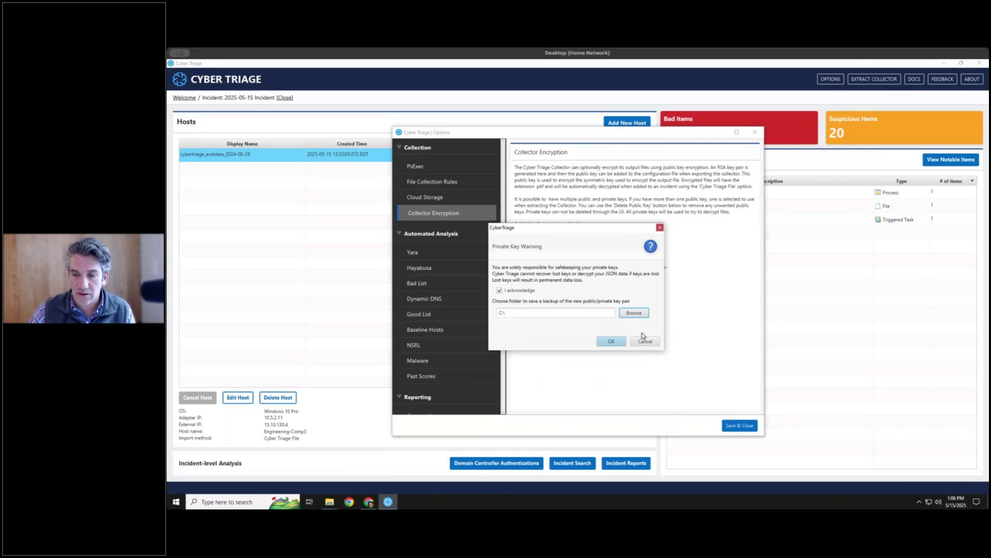
left_click(607, 343)
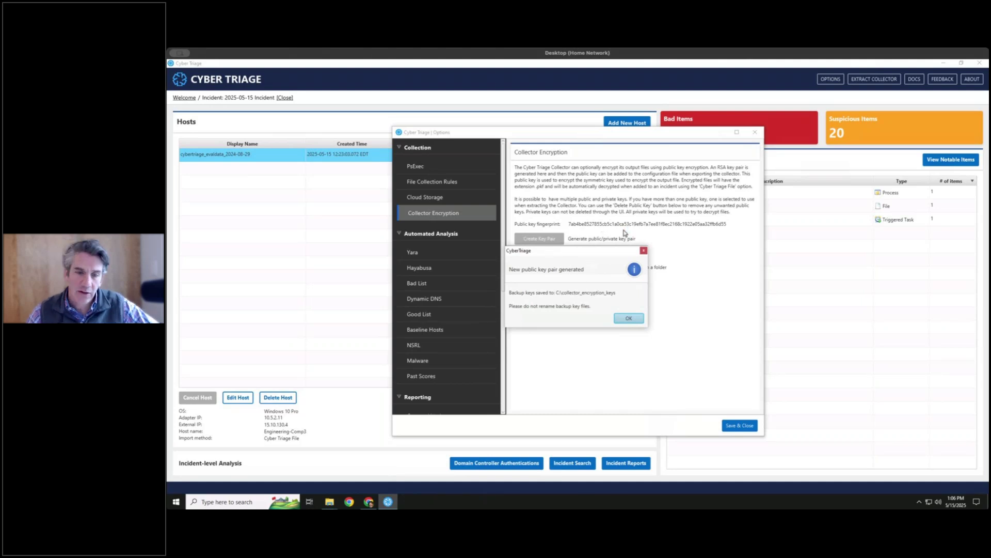
left_click(625, 319)
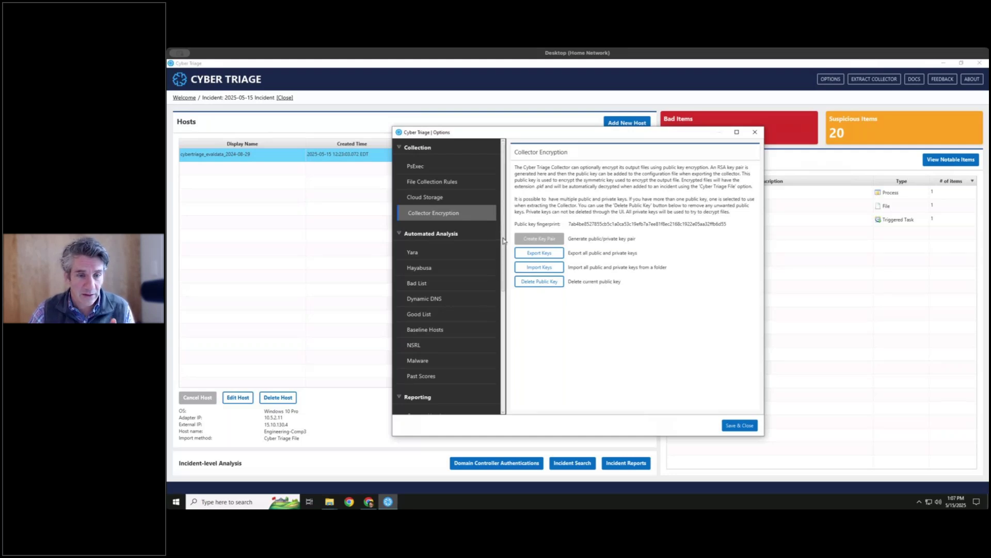
View the Hayabusa settings and inspect the contents of its configuration folder, closing the folder window when done
left_click_drag(503, 240, 504, 246)
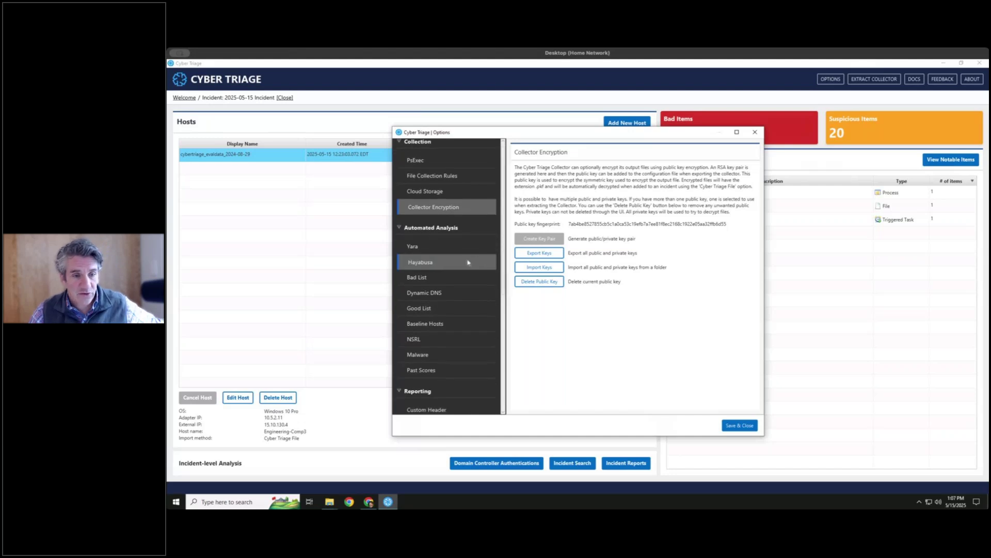
left_click(465, 263)
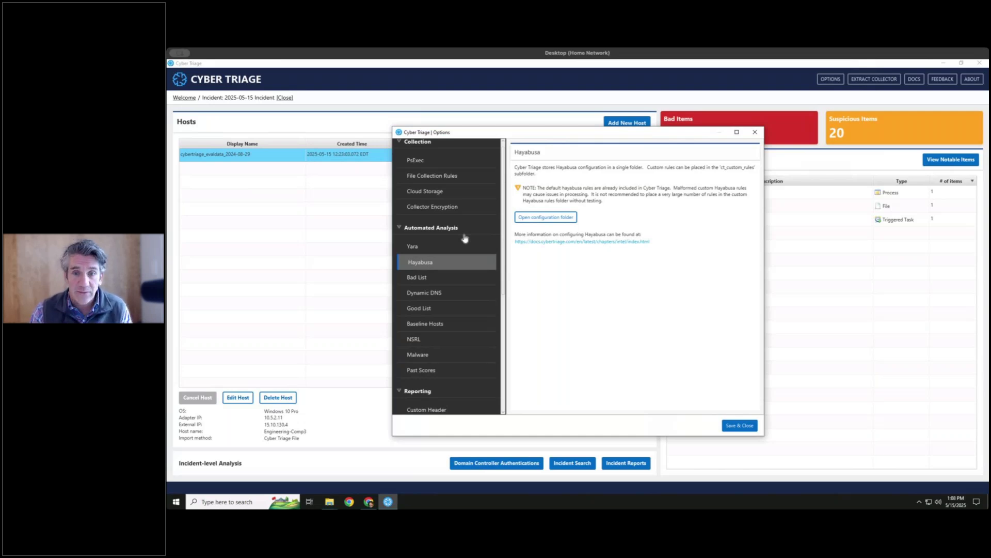
left_click(545, 219)
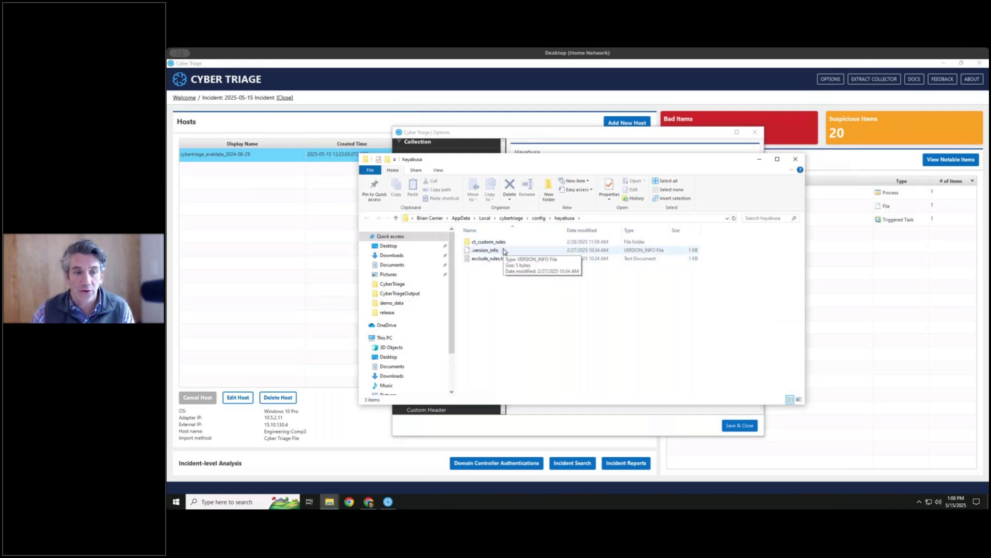
mouse_move(515, 260)
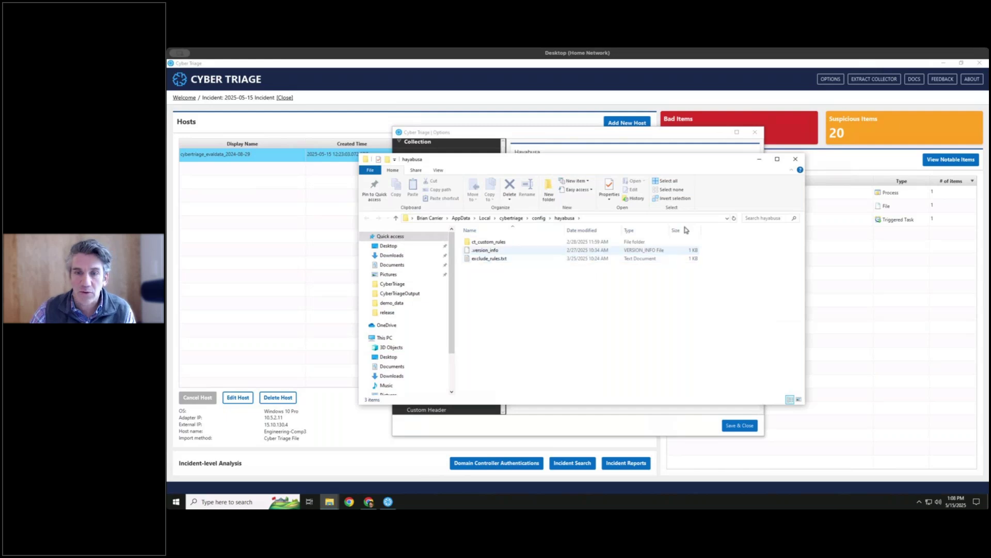
left_click(799, 161)
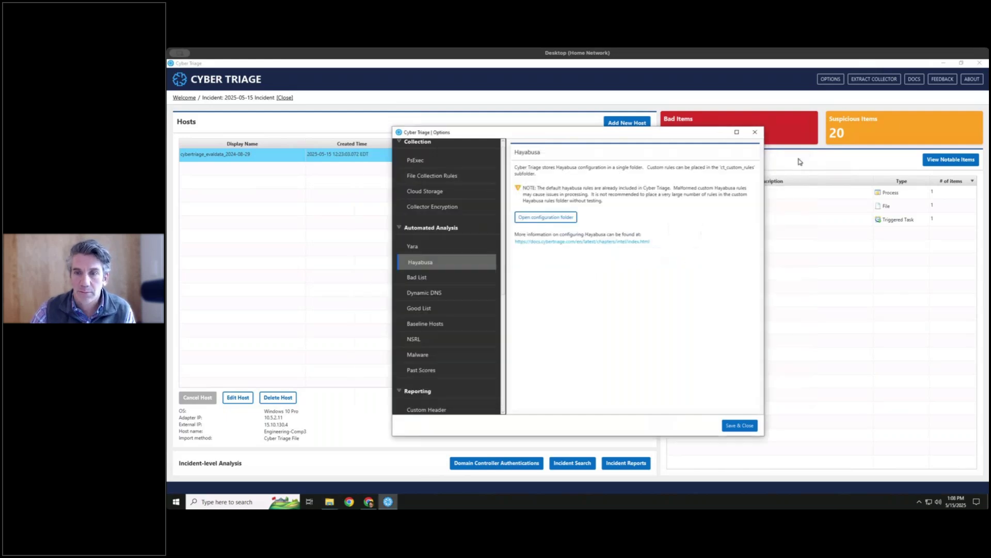
Create a baseline host named asdfasdf from the 2025-05-12 Incident using host cybertriage_evaldata_2024-08-29
left_click(434, 326)
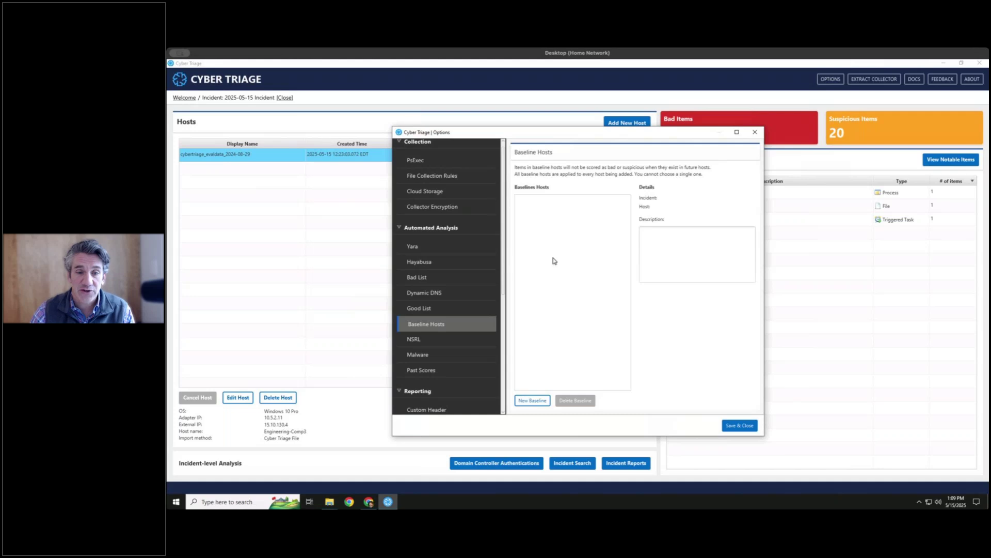
left_click(537, 402)
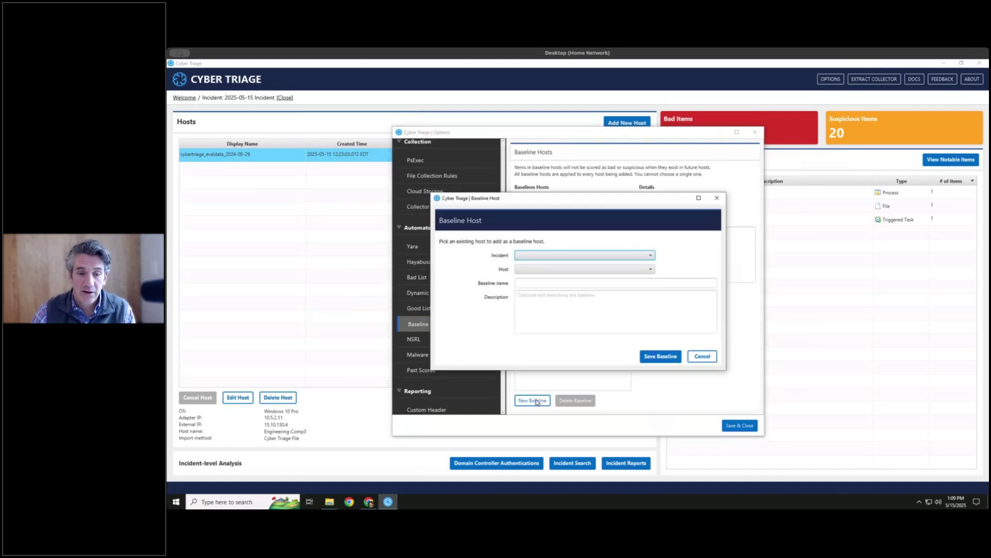
left_click(522, 258)
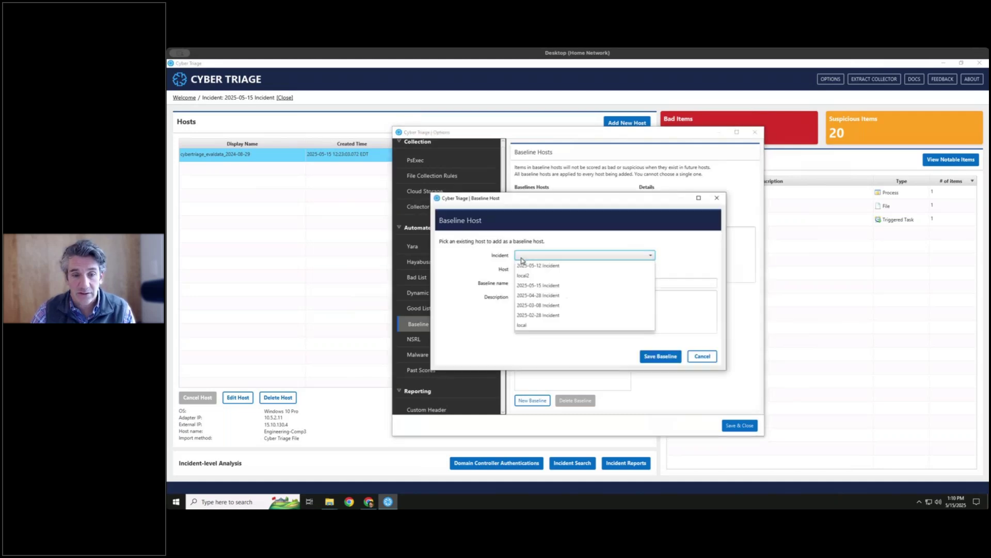
left_click(532, 266)
left_click(533, 268)
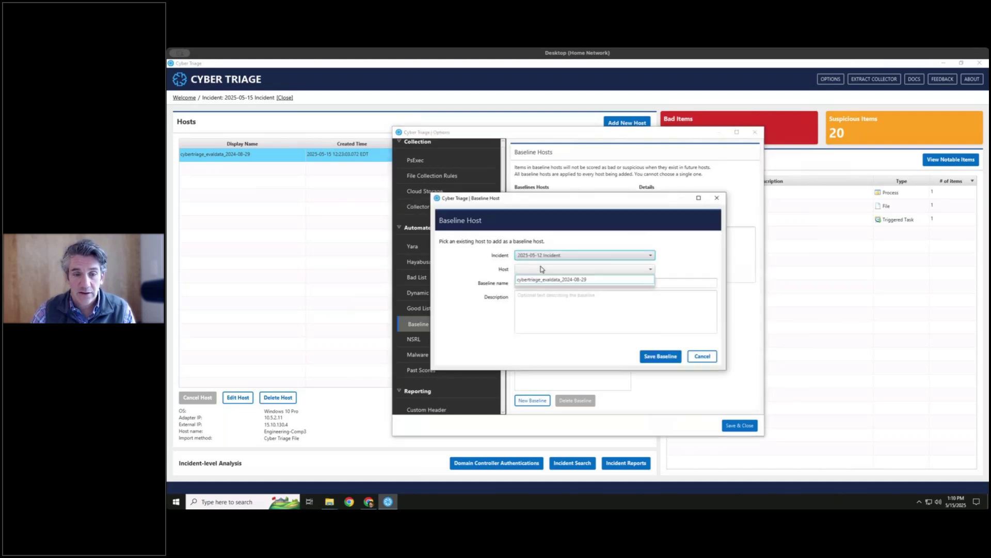
left_click(539, 281)
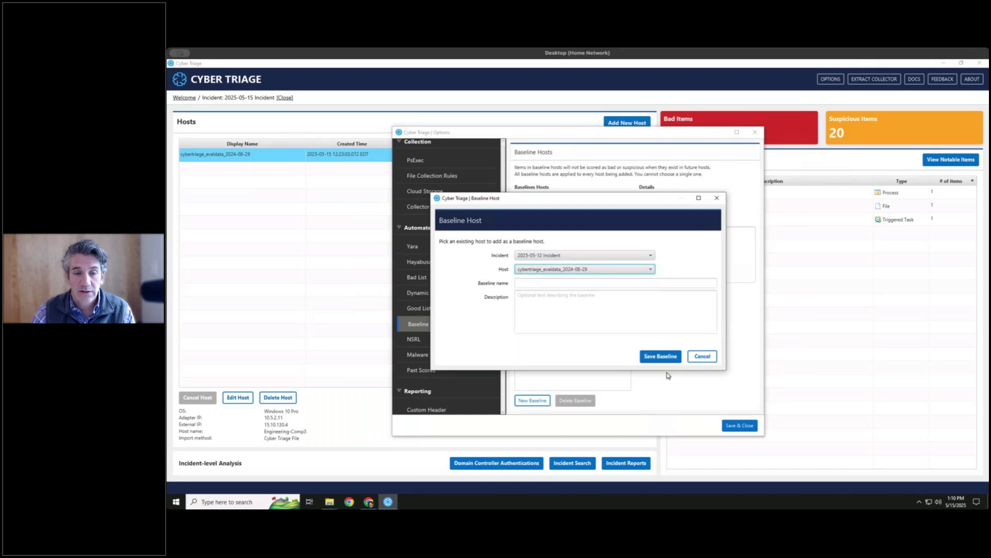
left_click(663, 357)
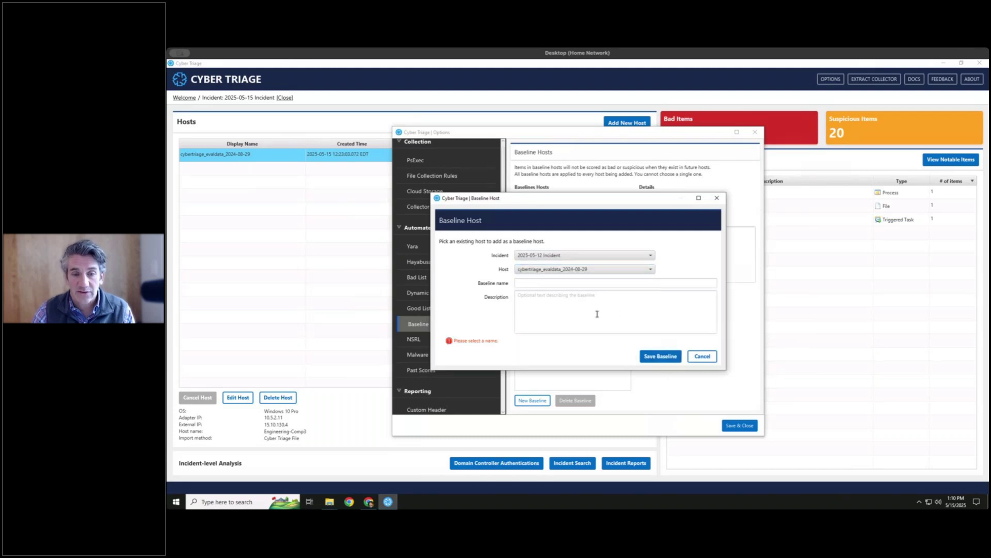
left_click(581, 284)
type("esdfasdf")
left_click(659, 356)
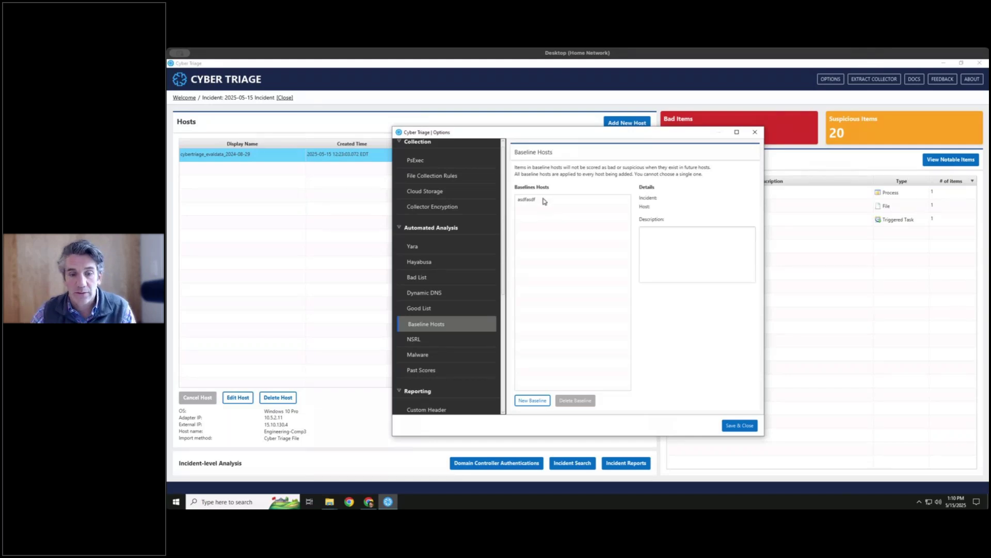
Delete the asdfasdf baseline from the baseline hosts
left_click(545, 200)
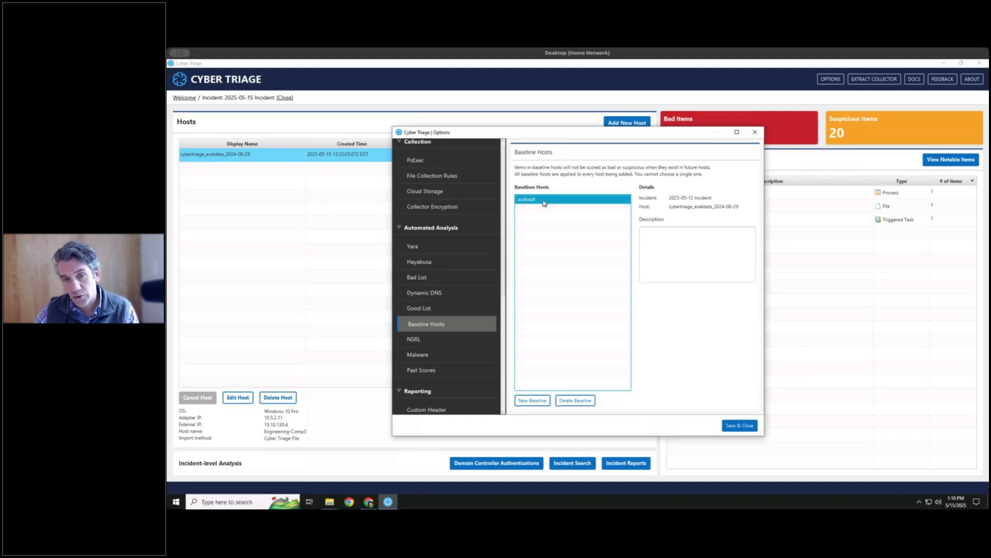
left_click(575, 401)
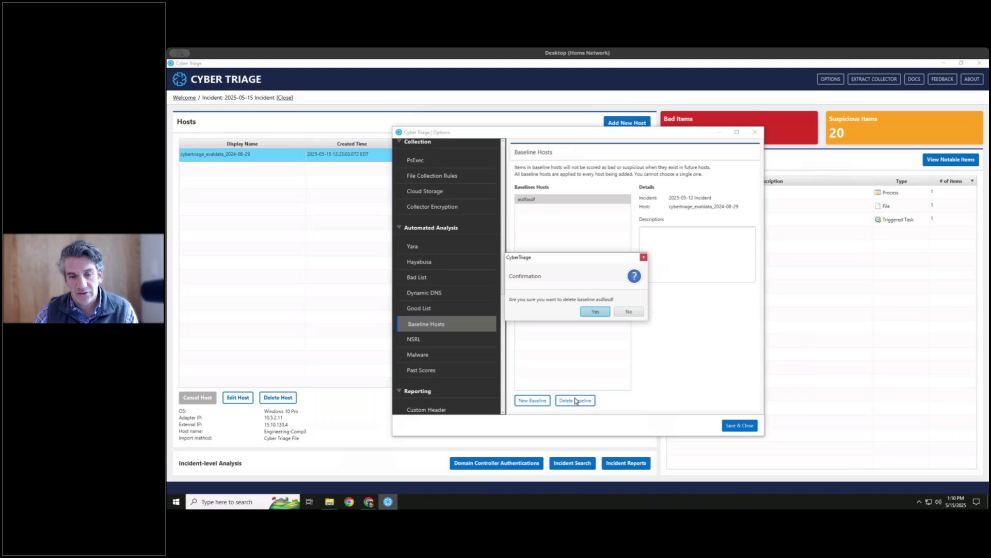
left_click(600, 311)
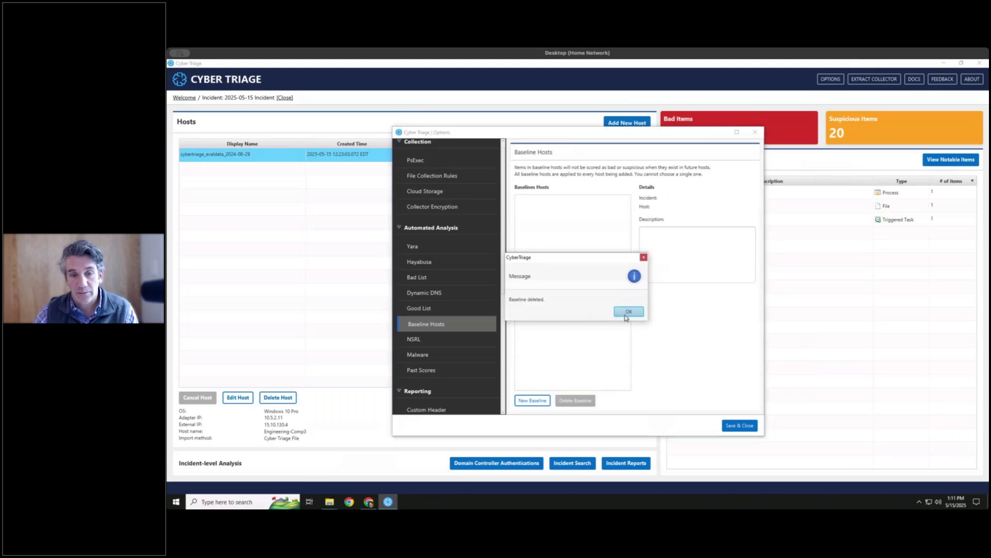
left_click(628, 312)
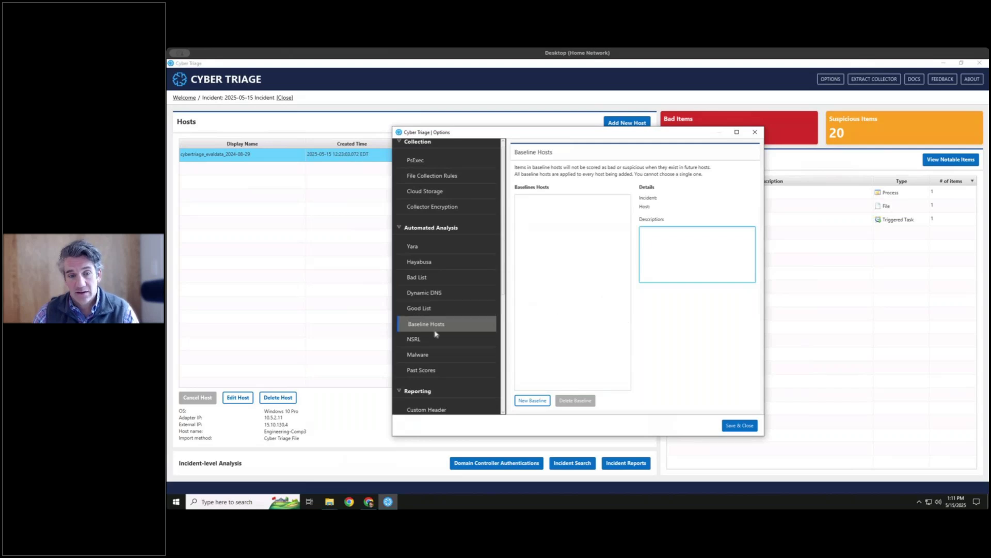
View the DFIR IRIS integration settings in the options
scroll(437, 333, "down", 2)
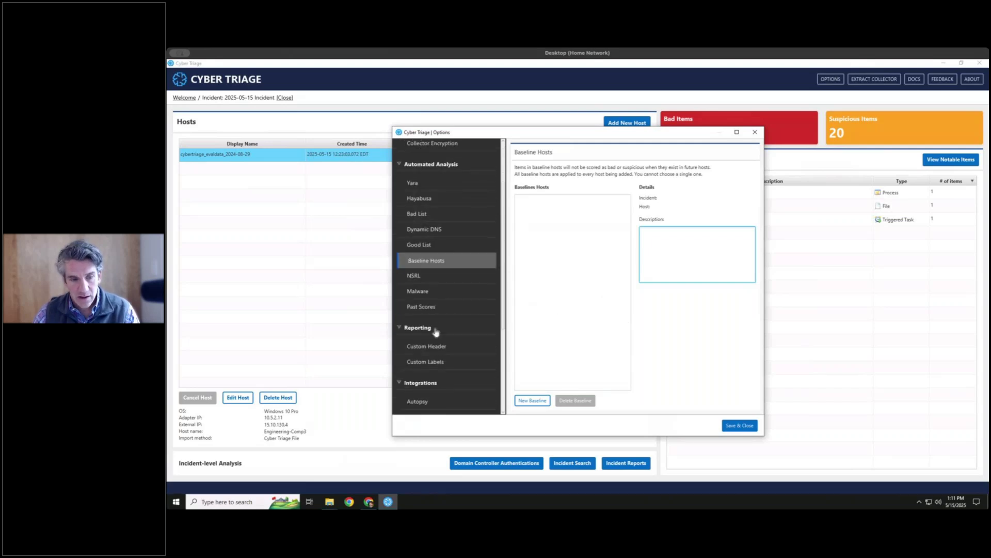
scroll(437, 331, "down", 2)
scroll(437, 331, "down", 1)
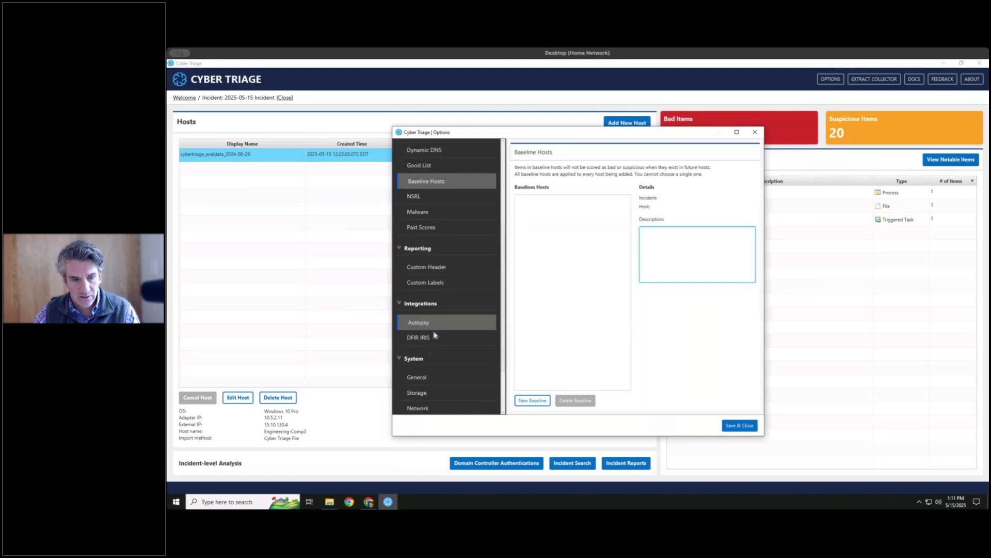
left_click(434, 338)
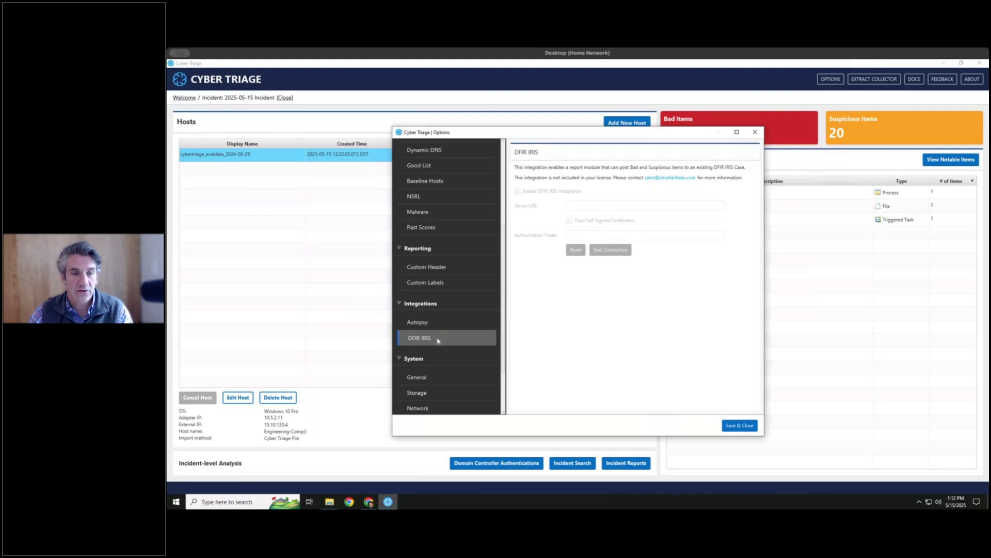
Return to the Collector Encryption settings to review the key pair options
scroll(438, 340, "down", 2)
scroll(440, 289, "up", 7)
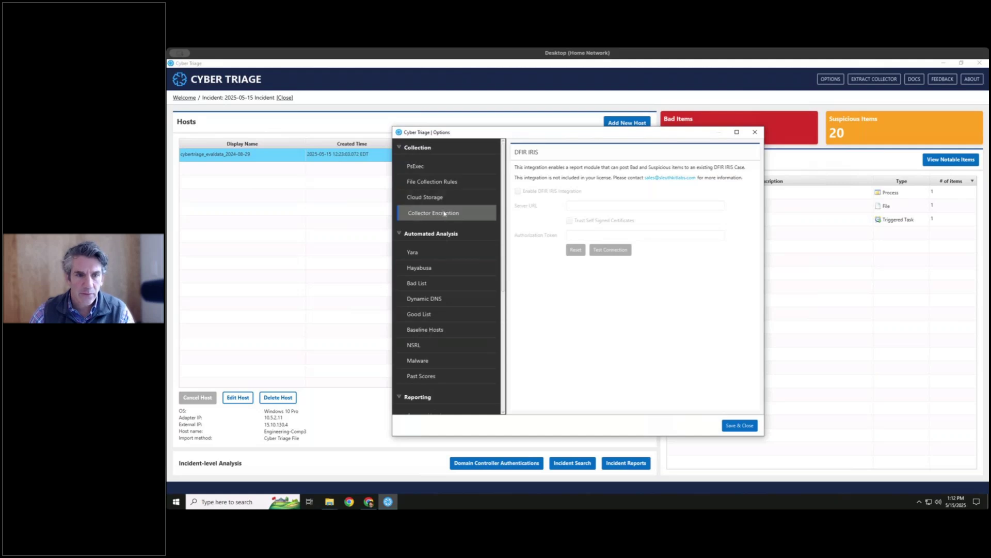
left_click(445, 215)
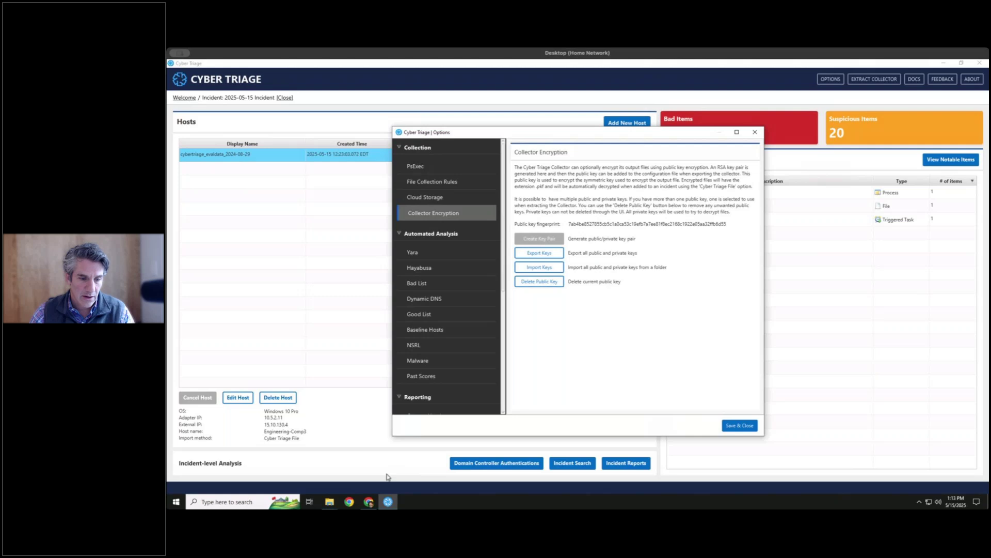
Switch to Chrome and look at the Platform entries on the Cyber Triage deployer script web page
mouse_move(371, 501)
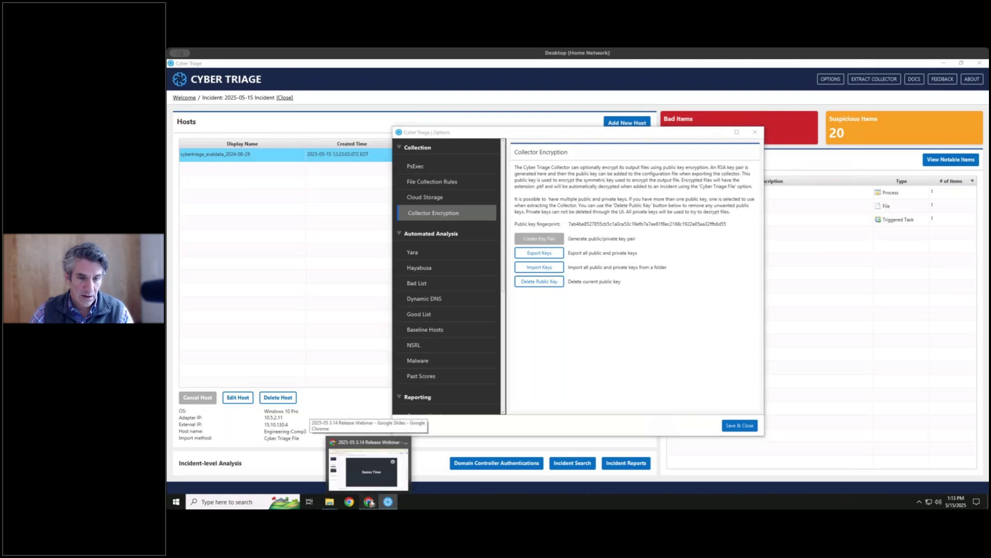
left_click(370, 503)
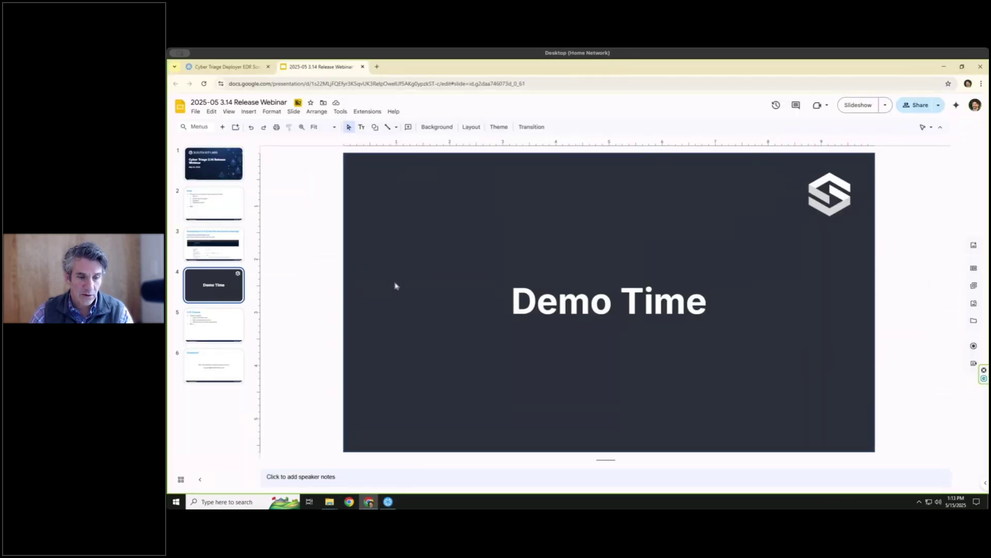
left_click(237, 67)
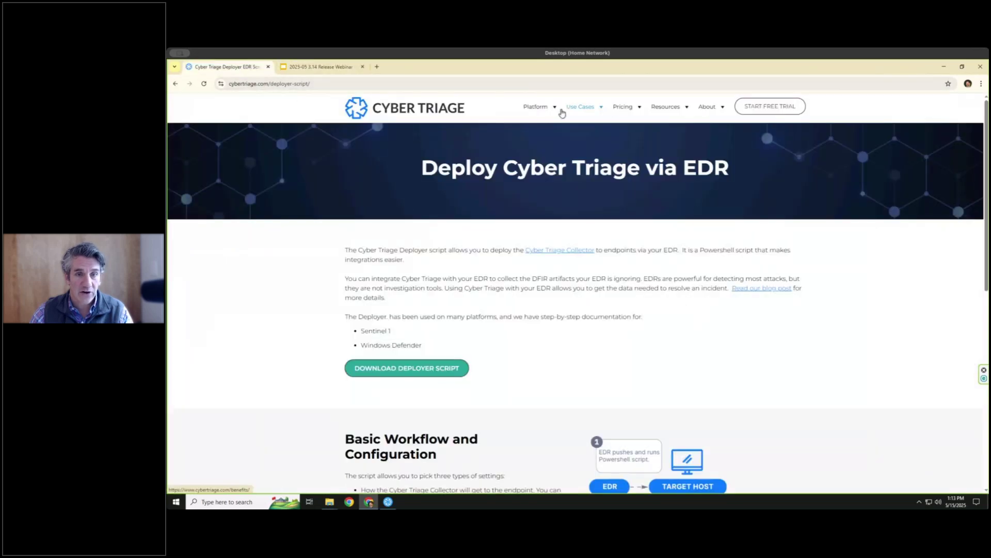
mouse_move(556, 111)
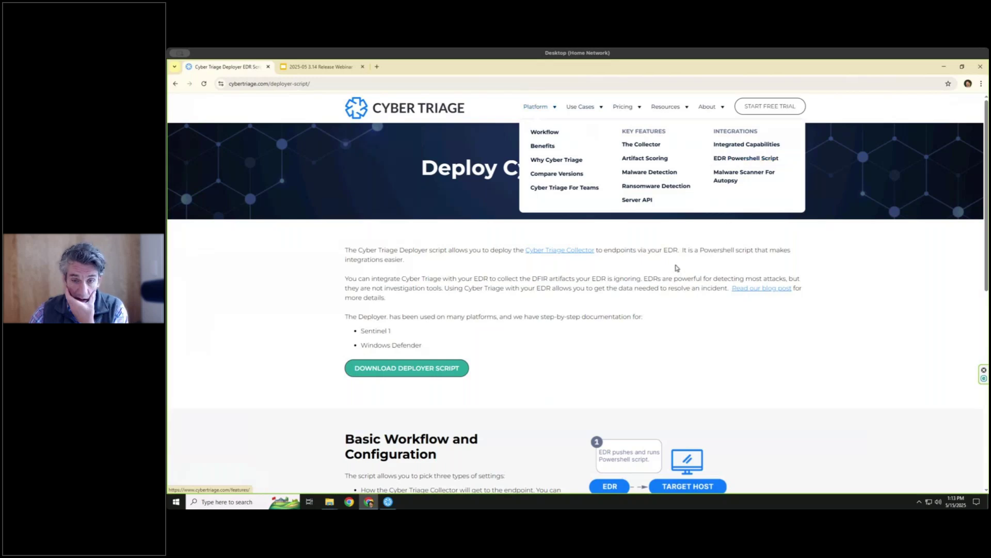
Review the deployer script page and open its script download form
scroll(660, 272, "down", 7)
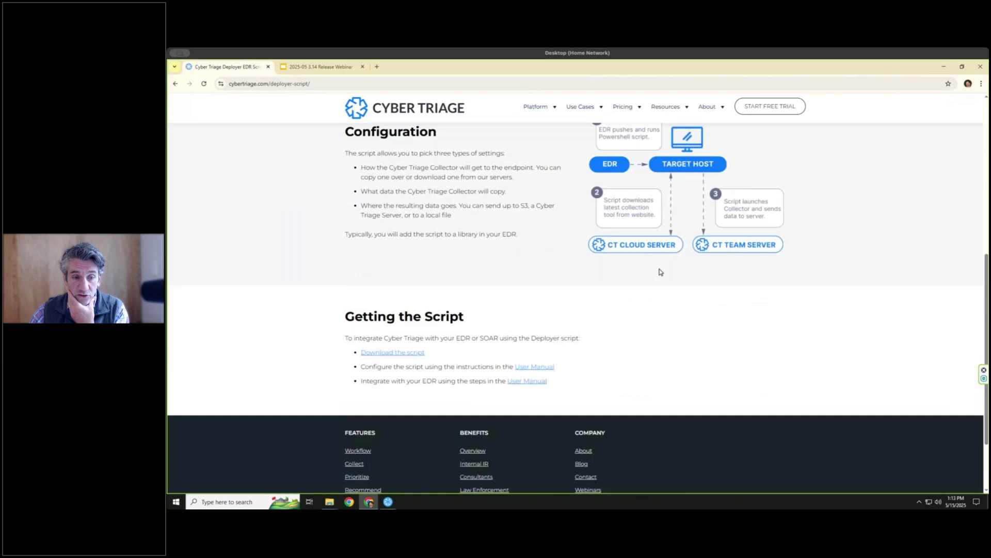
scroll(660, 272, "up", 7)
scroll(660, 272, "down", 7)
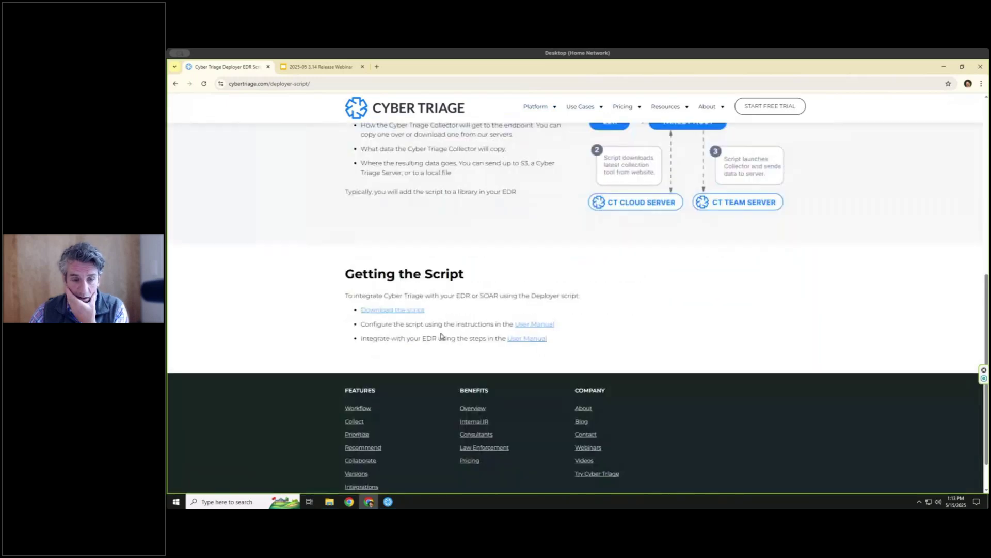
left_click(398, 310)
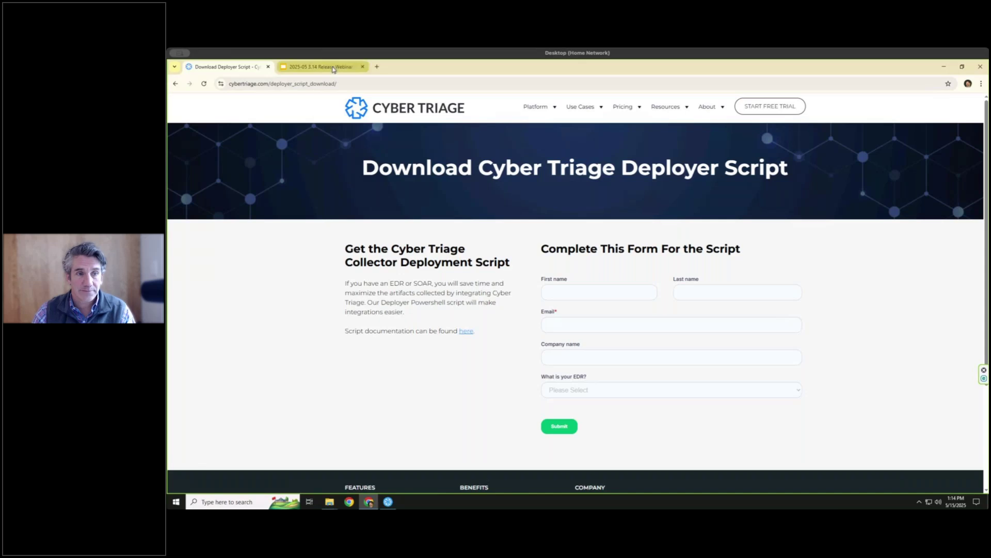
Look at the 2025-05 3.14 Release Webinar slides in Google Slides and switch back to Cyber Triage
mouse_move(333, 69)
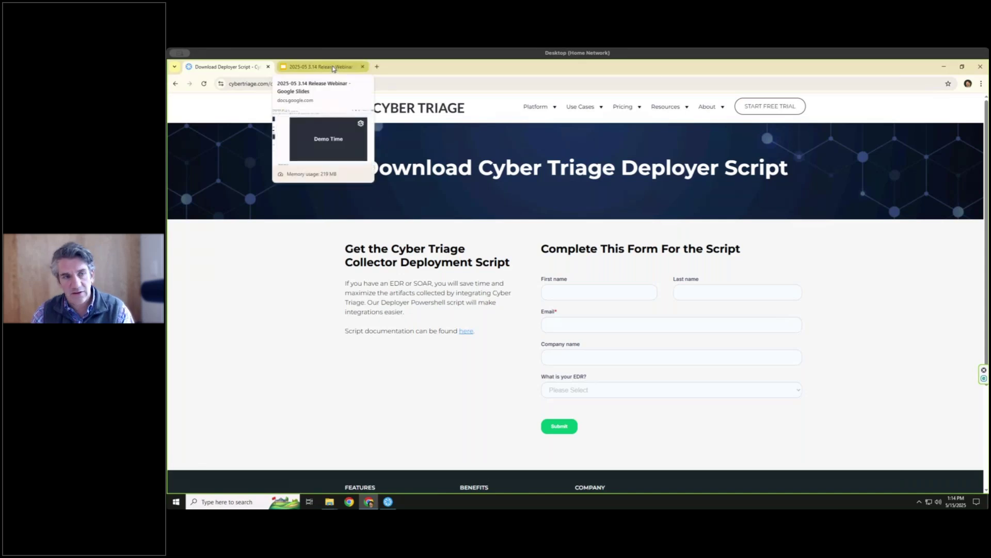
left_click(334, 68)
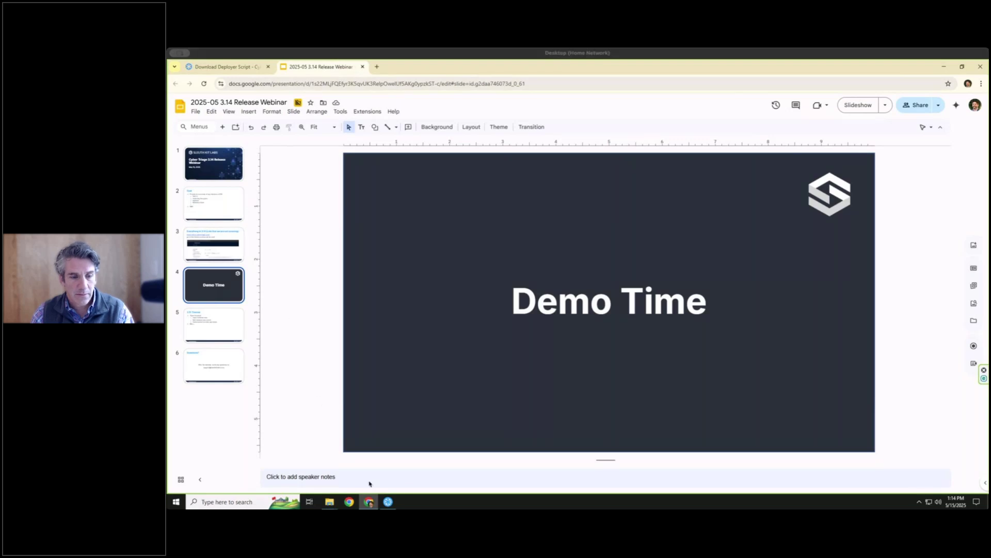
left_click(388, 501)
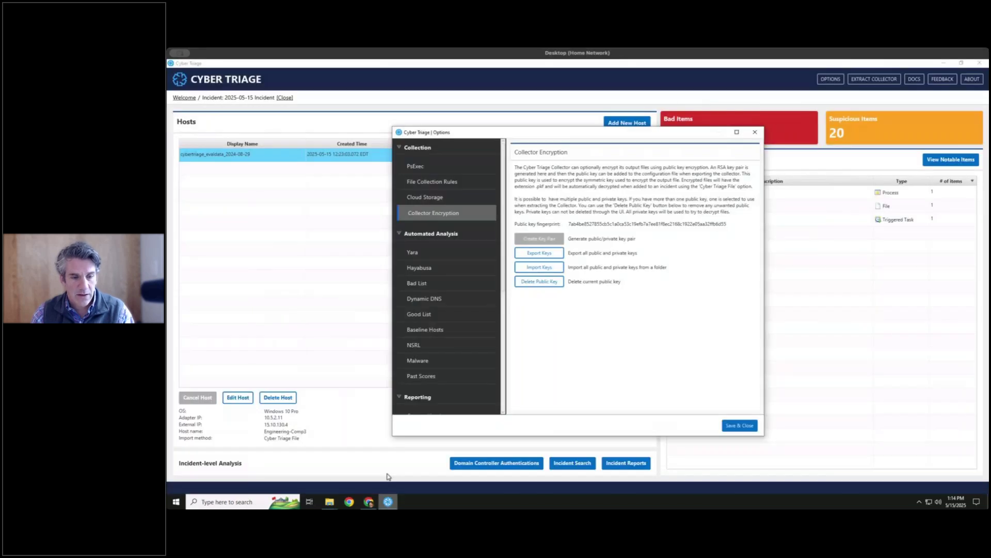
Look through the remaining option categories down to the System settings and close the options without saving
scroll(442, 290, "down", 3)
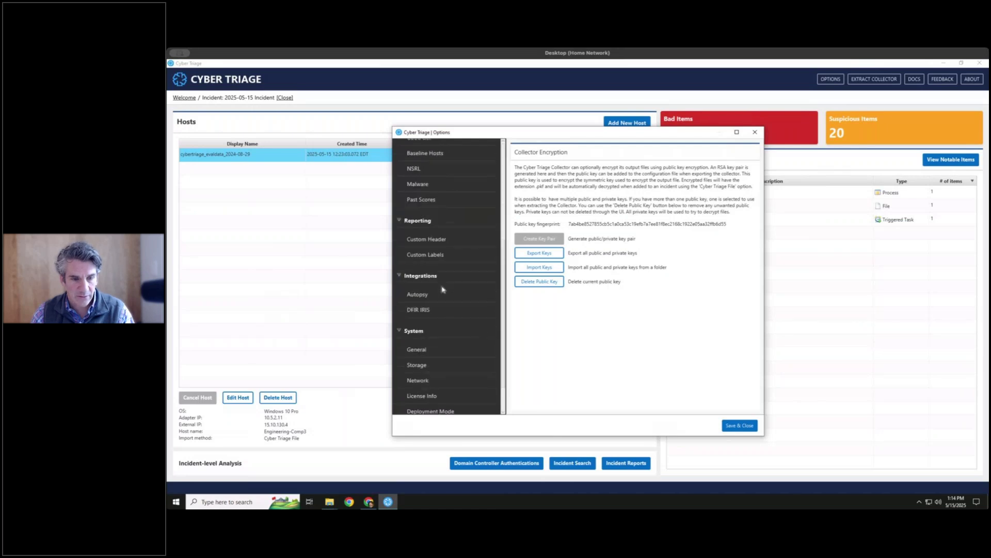
scroll(443, 290, "down", 1)
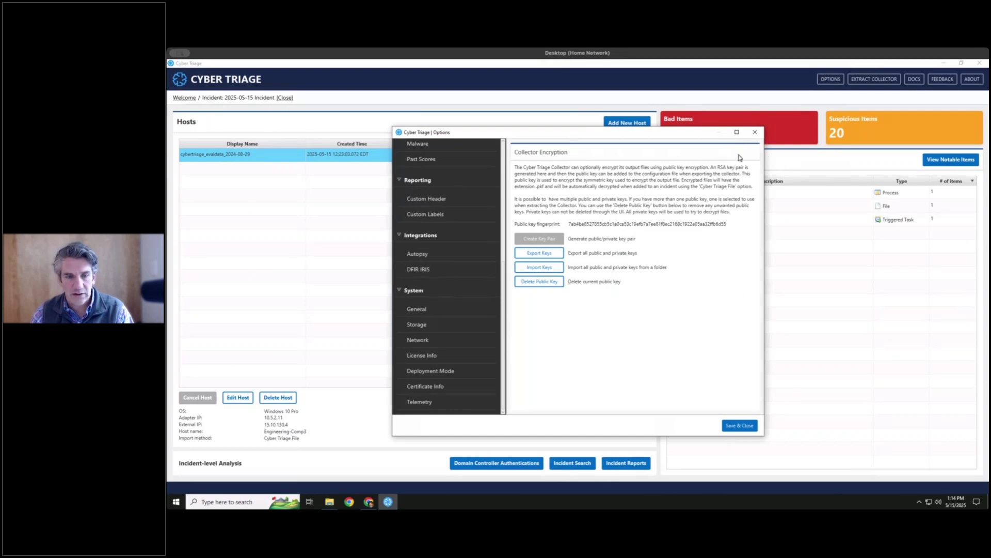
left_click(756, 133)
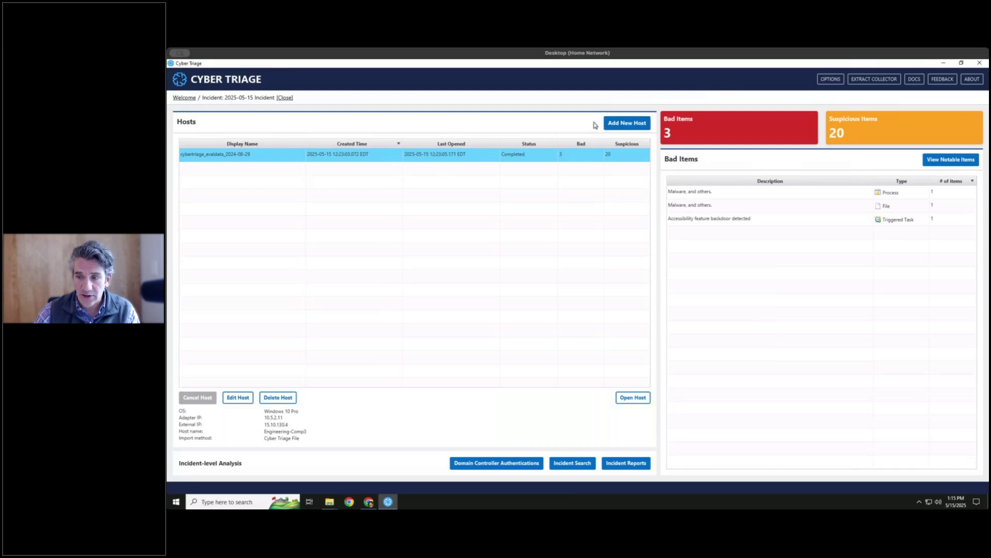
Start adding a host from a Cyber Triage File and set the incident's custom reference date to 3/1/2025
left_click(618, 124)
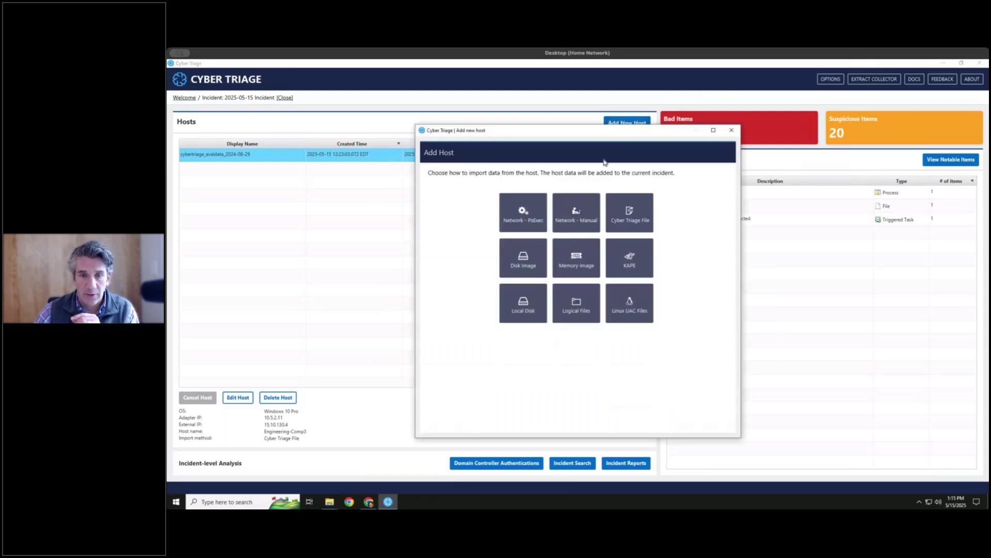
left_click(631, 221)
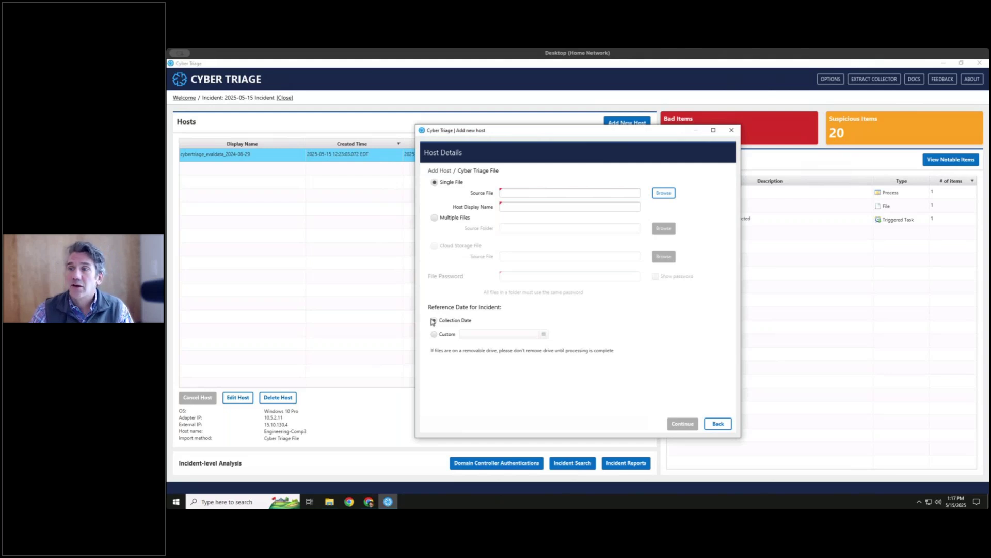
left_click(433, 321)
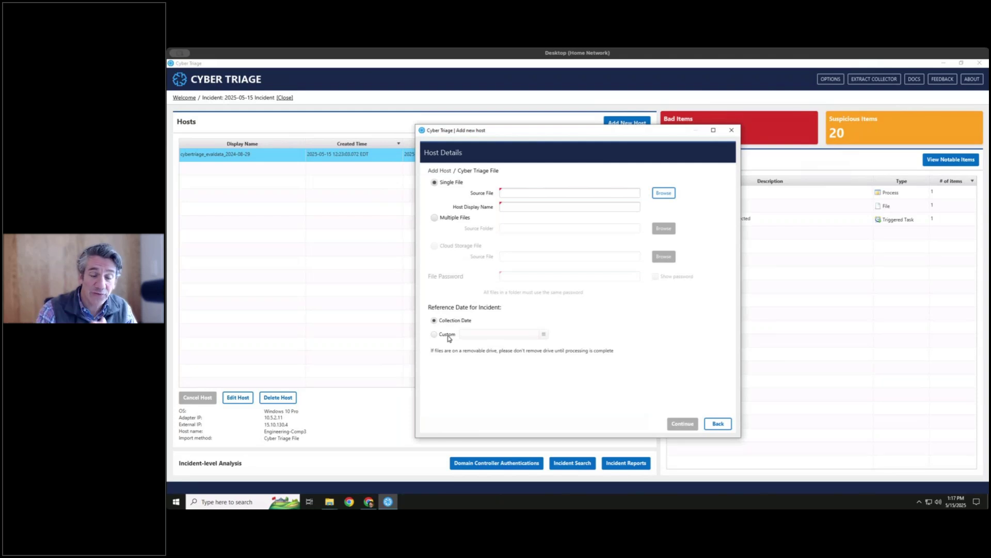
left_click(449, 336)
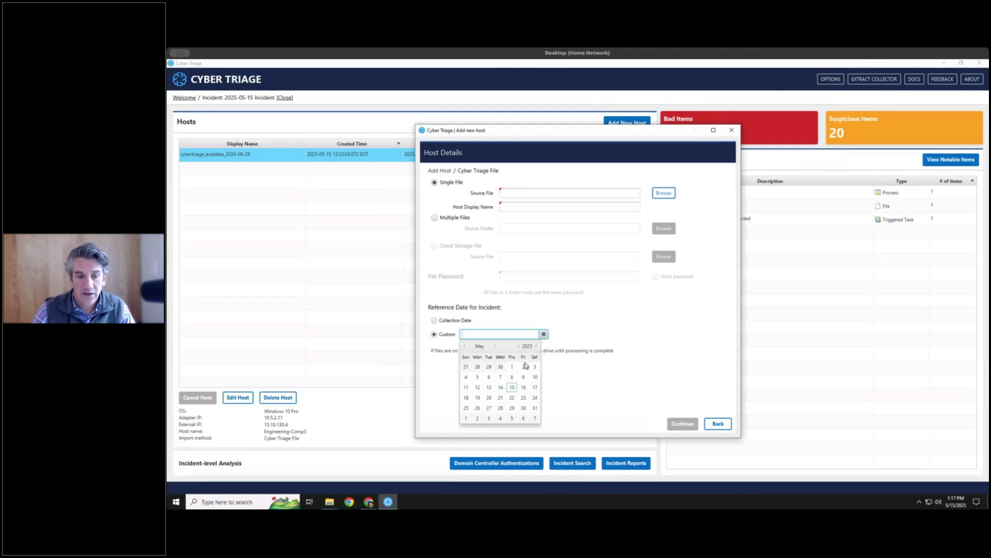
left_click(465, 346)
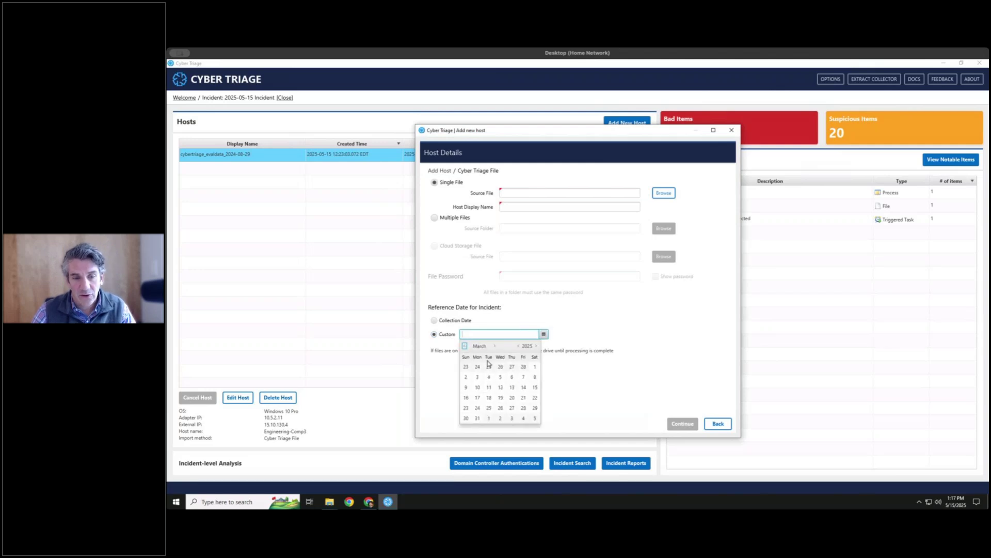
left_click(534, 366)
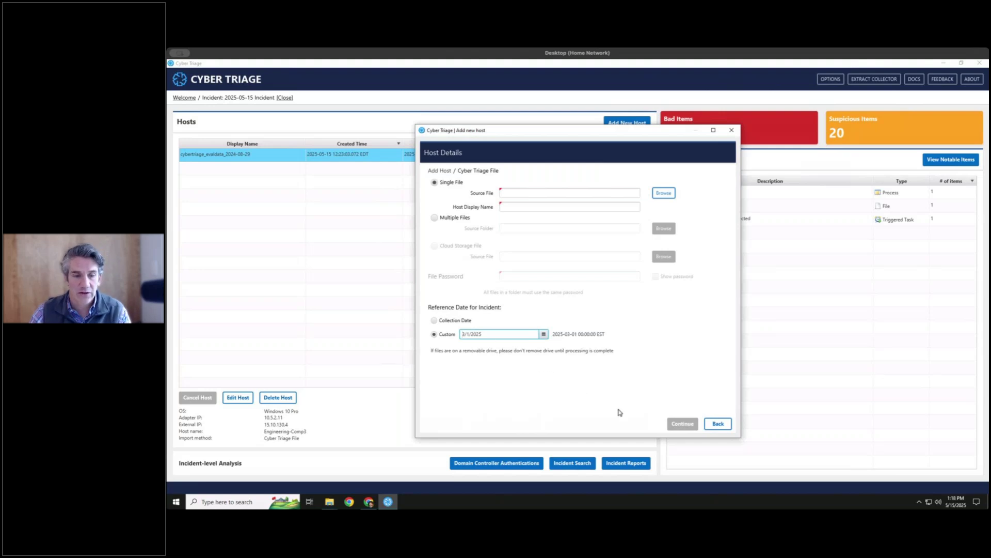
Set the incident's reference date back to Collection Date and return to the host import type choices
left_click(457, 323)
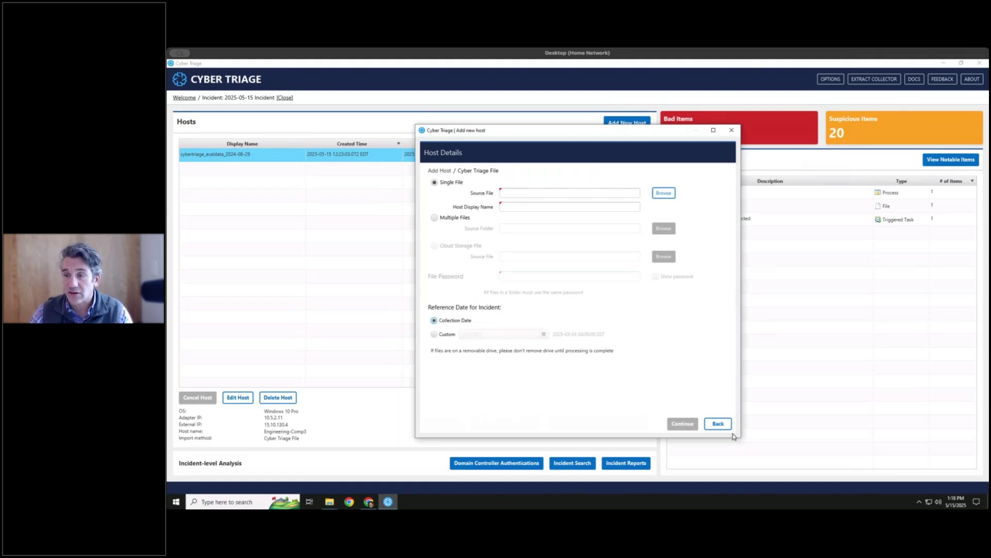
left_click(719, 424)
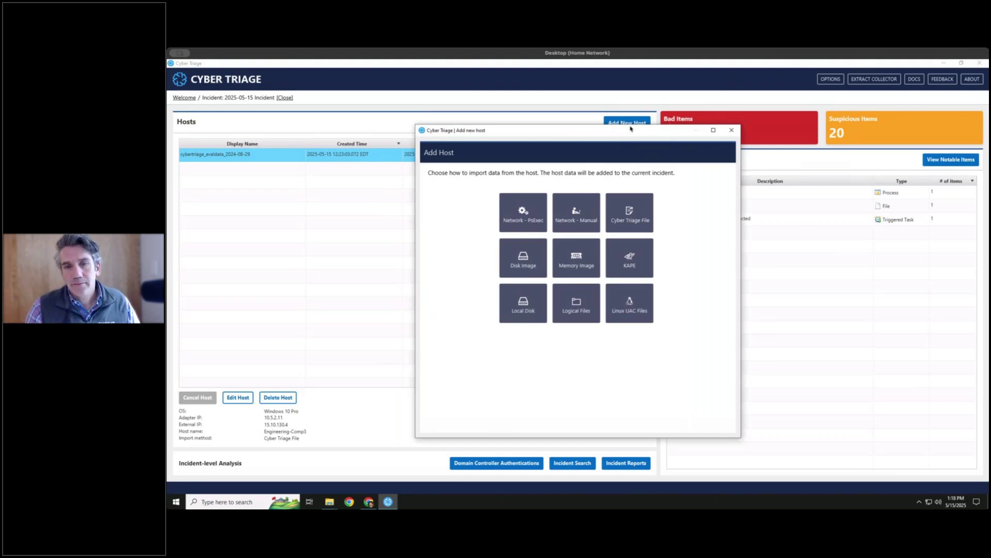
left_click_drag(599, 132, 594, 123)
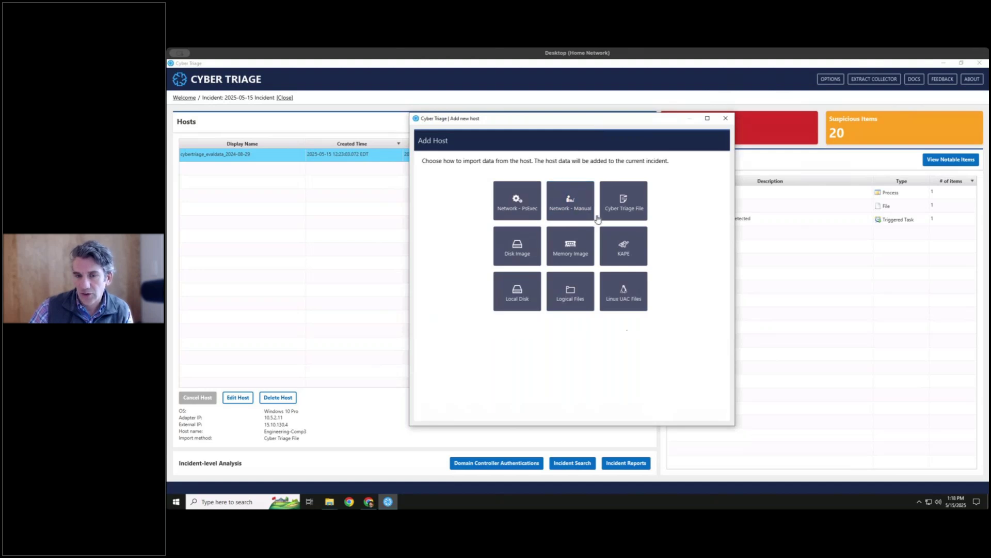
left_click(626, 210)
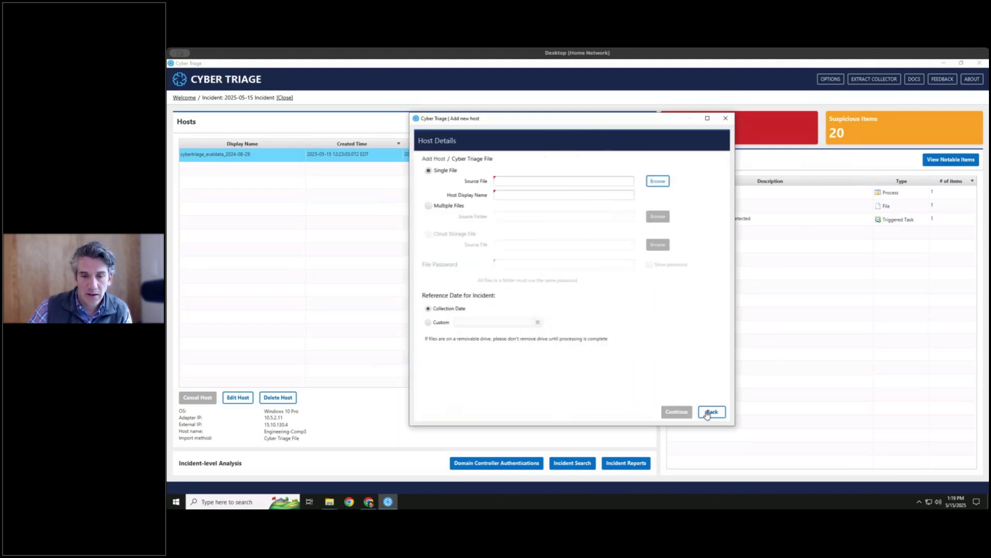
left_click(712, 412)
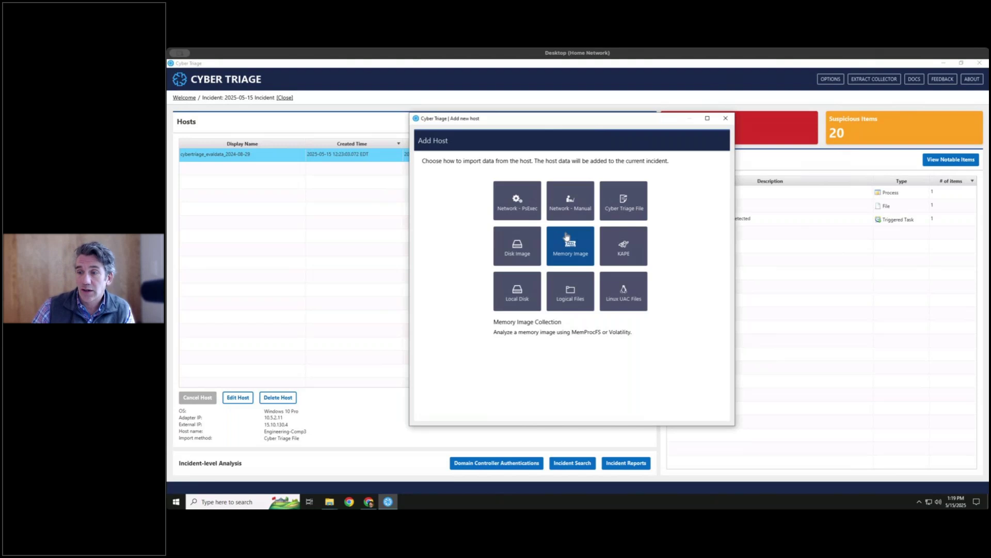
Try the Custom reference date option for a Disk Image host and close the host import without adding anything
left_click(529, 260)
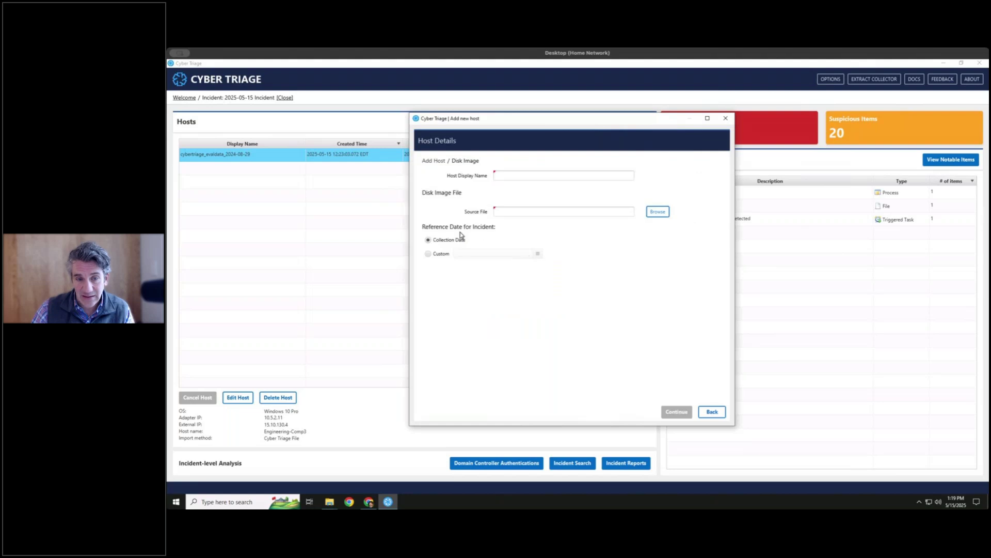
left_click(443, 255)
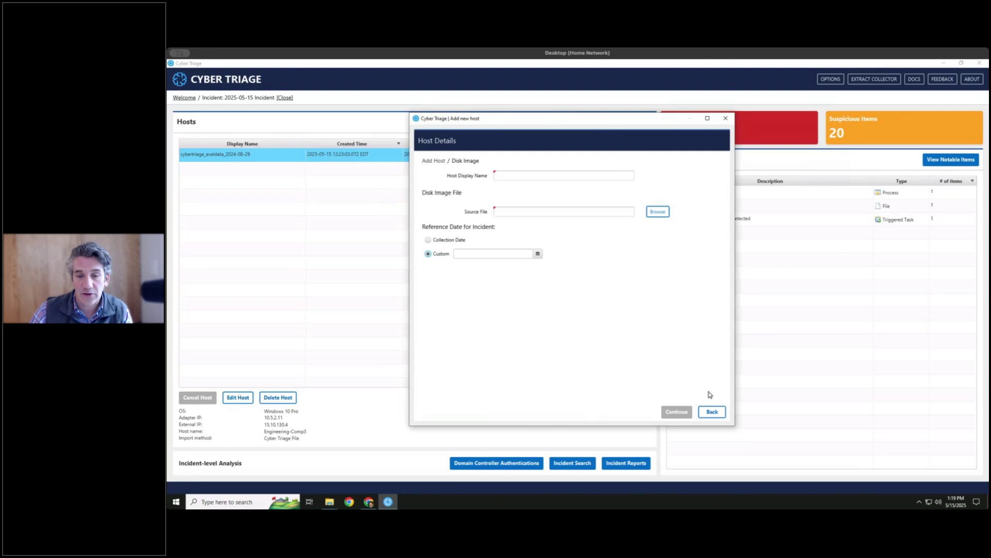
left_click(716, 416)
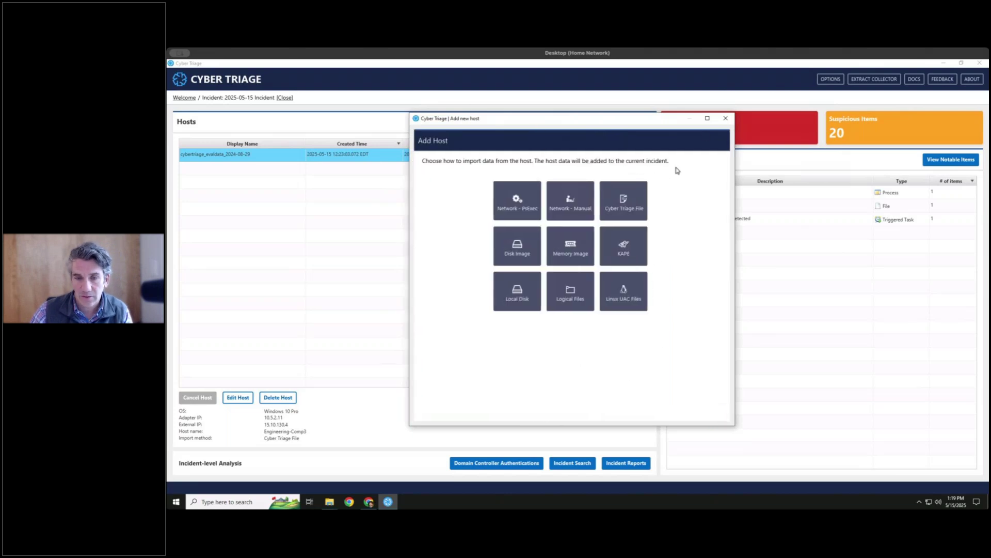
left_click(726, 119)
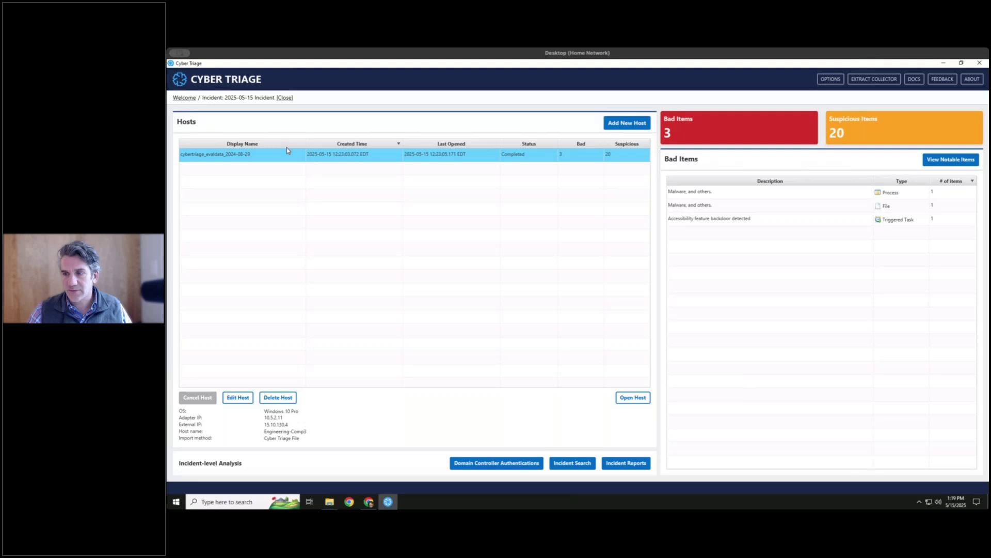
Open the host cybertriage_evaldata_2024-08-29 and review its bad items timeline, ATT&CK tactics and host summary
double_click(327, 159)
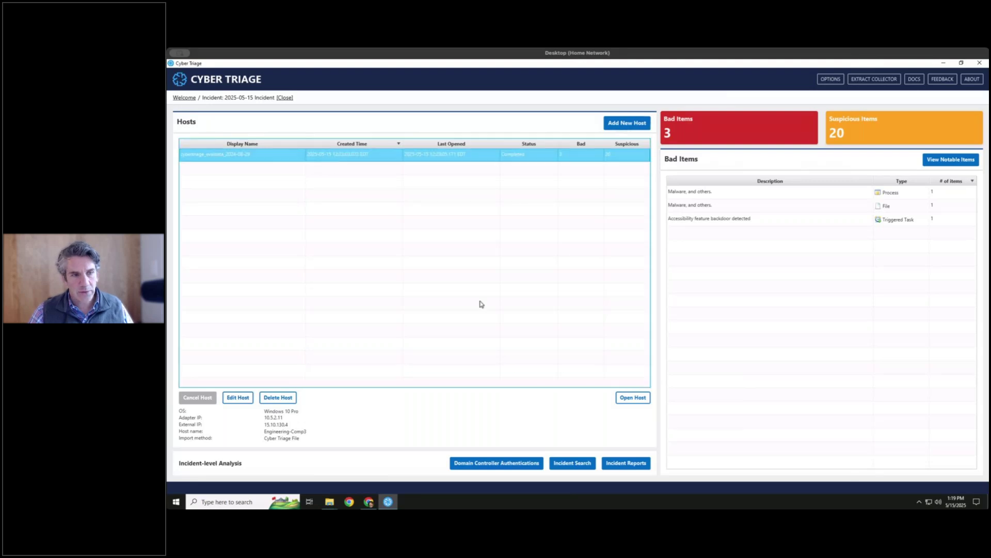
left_click(636, 398)
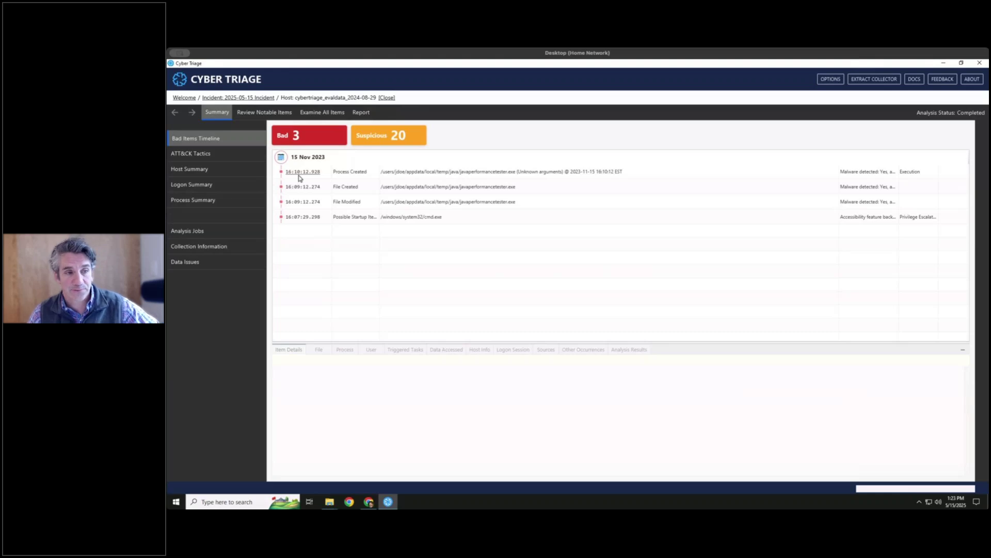
left_click(214, 160)
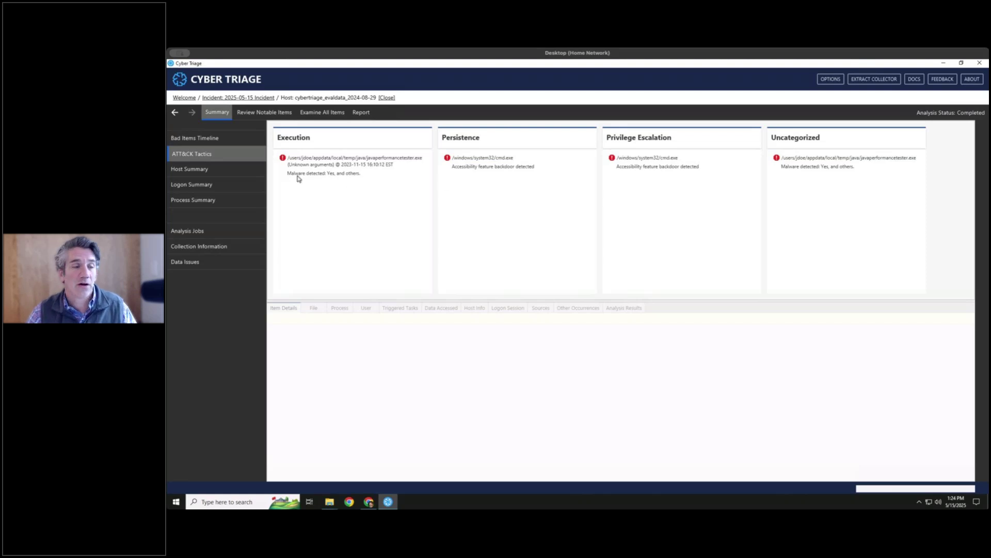
left_click(230, 172)
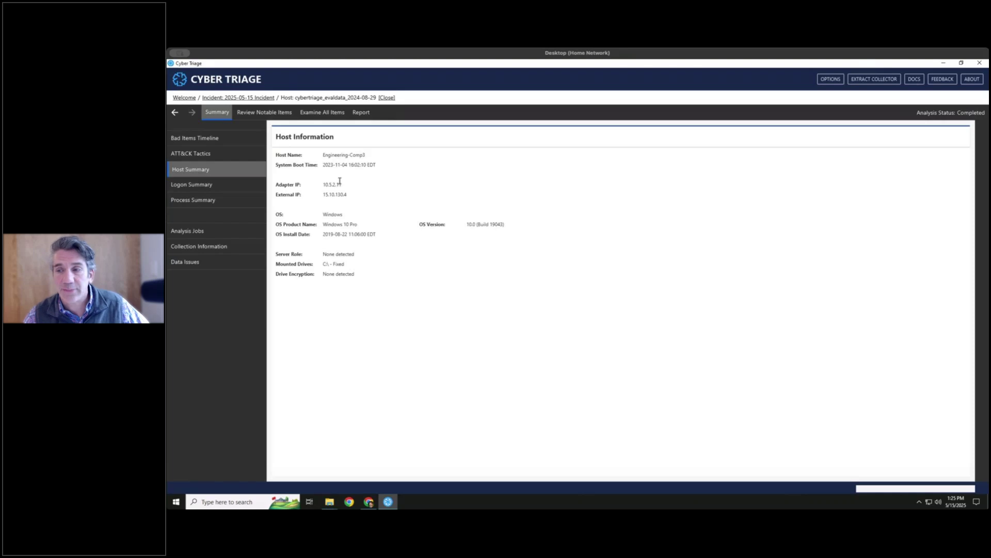
Examine the host's logon summary, going through all entries of the outbound logons histogram
left_click(233, 187)
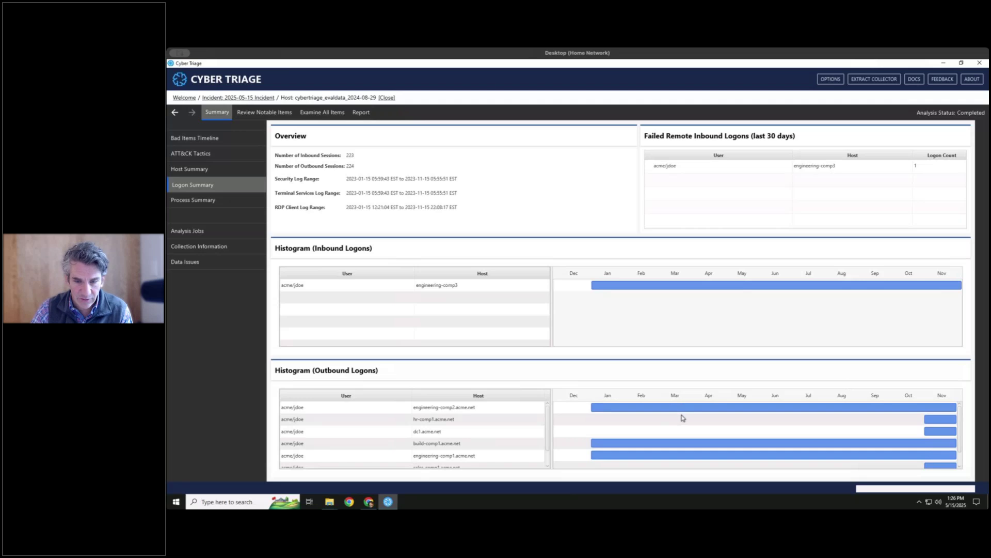
scroll(690, 419, "down", 1)
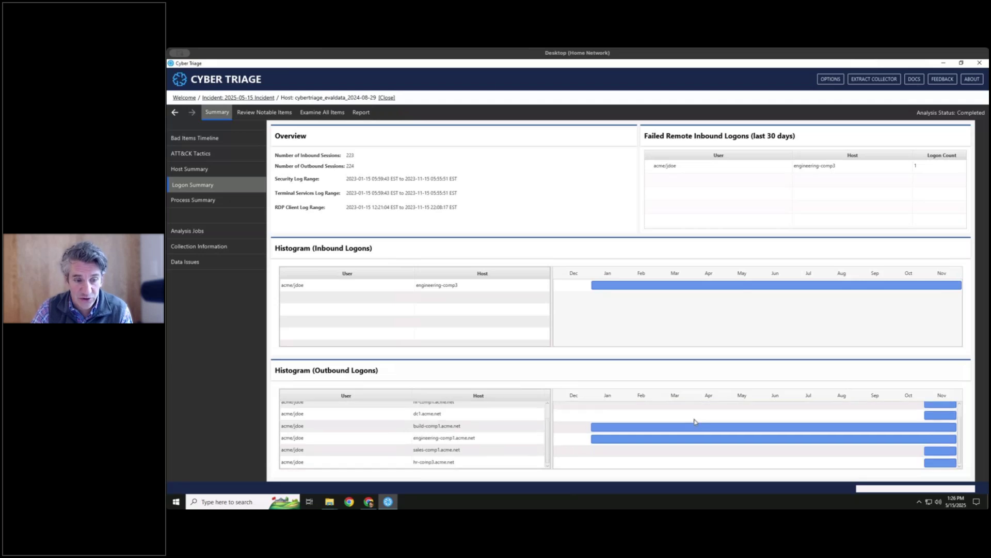
scroll(695, 422, "up", 1)
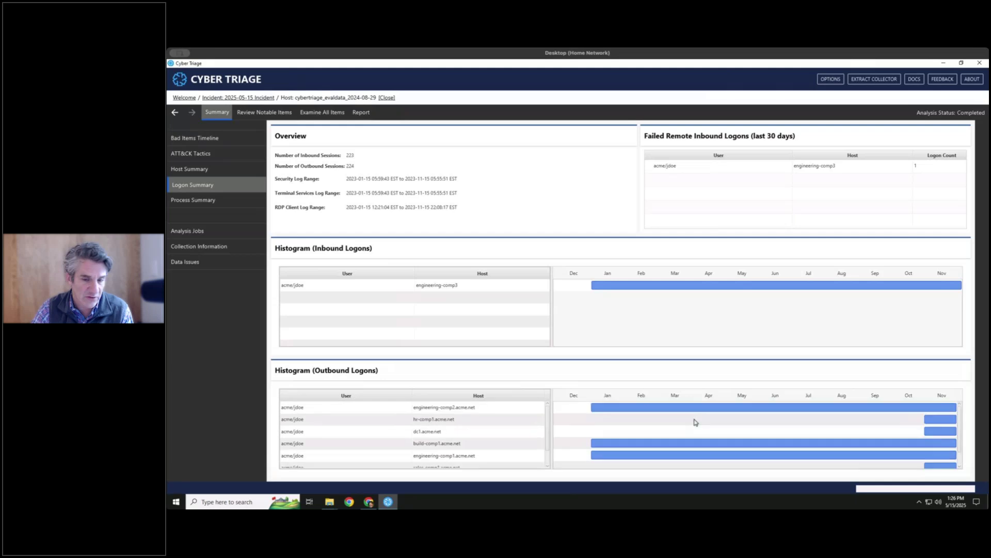
scroll(696, 422, "down", 1)
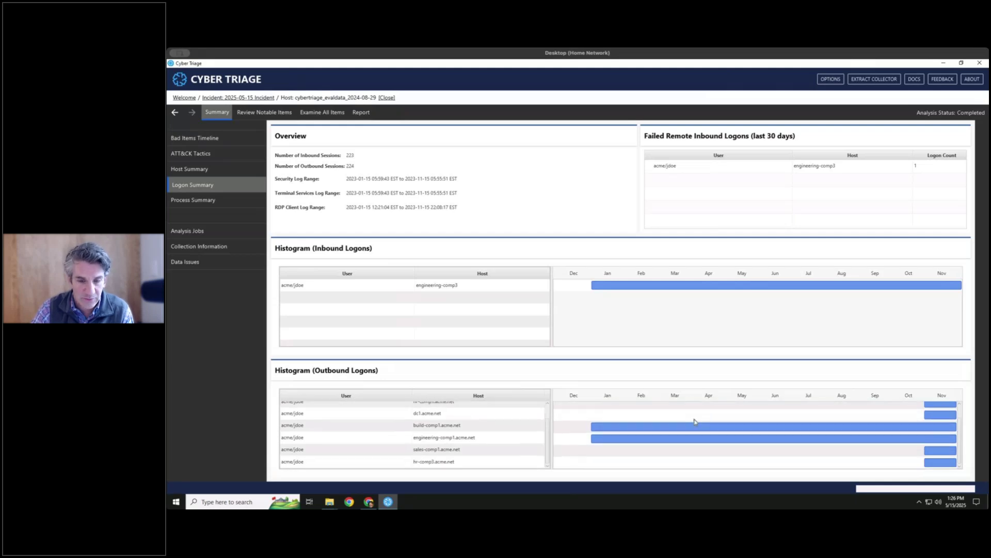
scroll(694, 422, "up", 1)
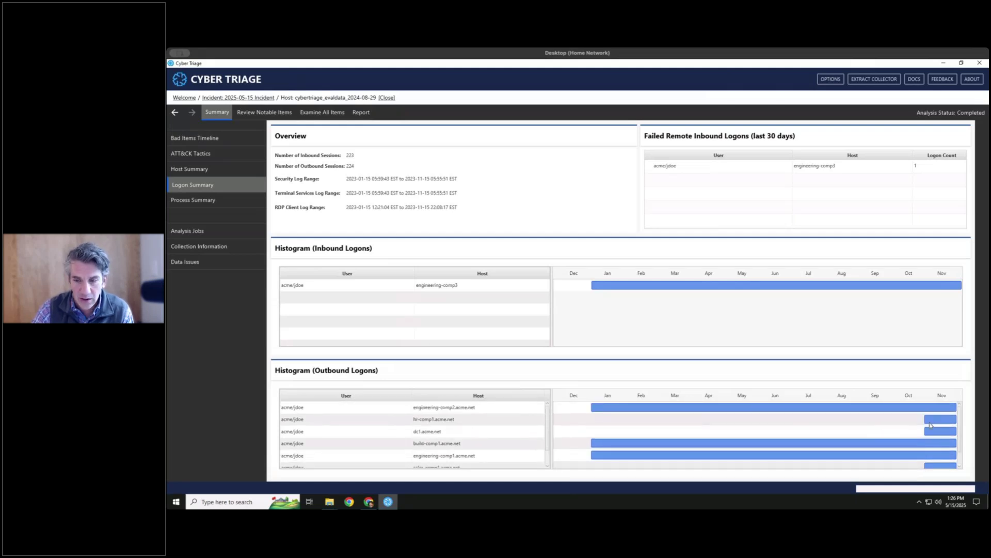
scroll(930, 425, "down", 1)
scroll(930, 426, "up", 1)
scroll(929, 428, "down", 1)
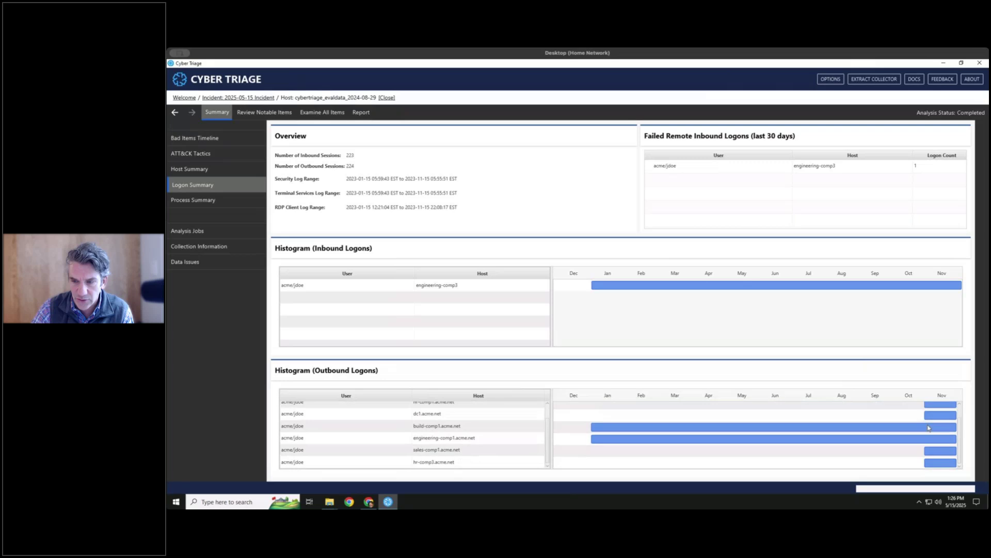
scroll(929, 428, "up", 1)
scroll(929, 428, "down", 1)
scroll(929, 427, "up", 1)
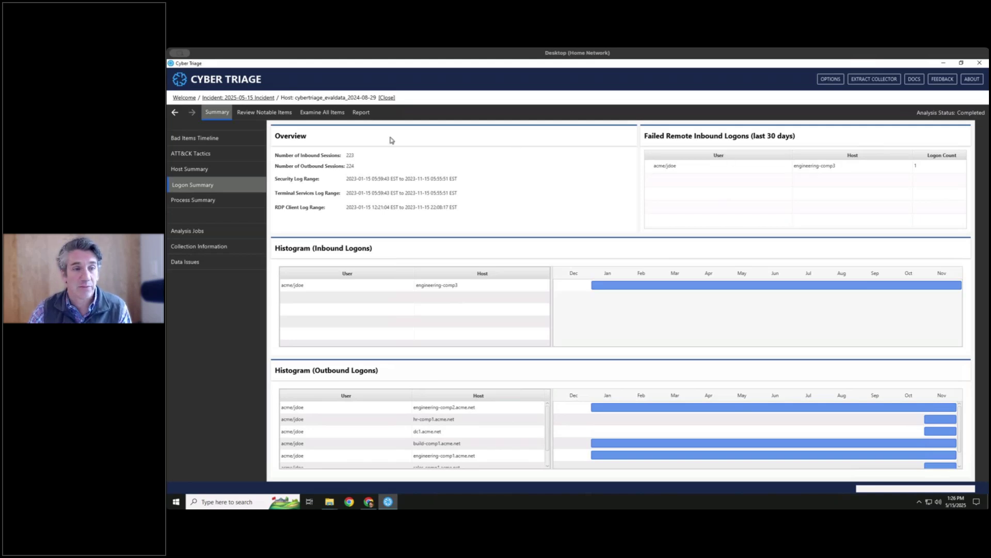
View the host's process summary and examine both new triggered tasks, narrowing the Executable column of their table
left_click(239, 200)
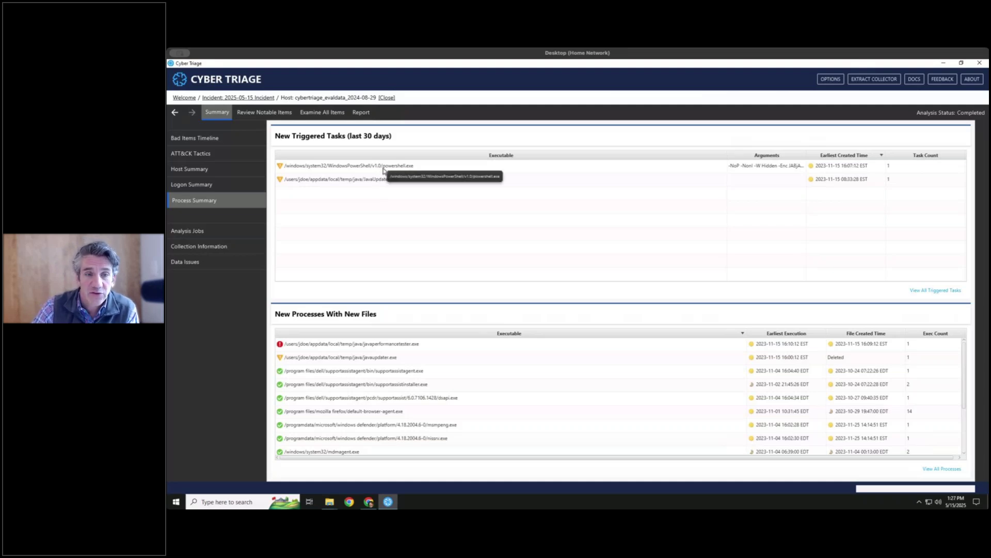
left_click(383, 169)
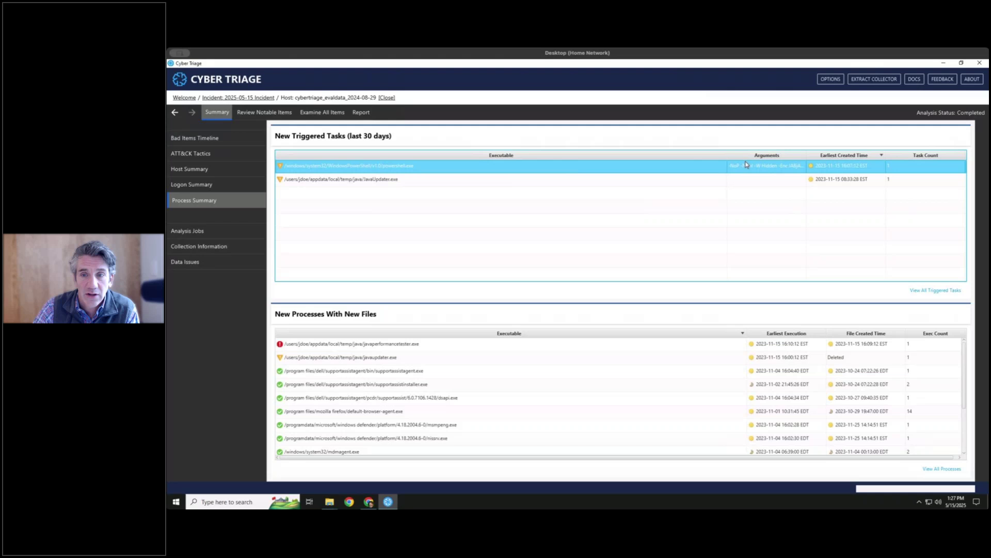
left_click_drag(728, 155, 605, 158)
left_click(453, 185)
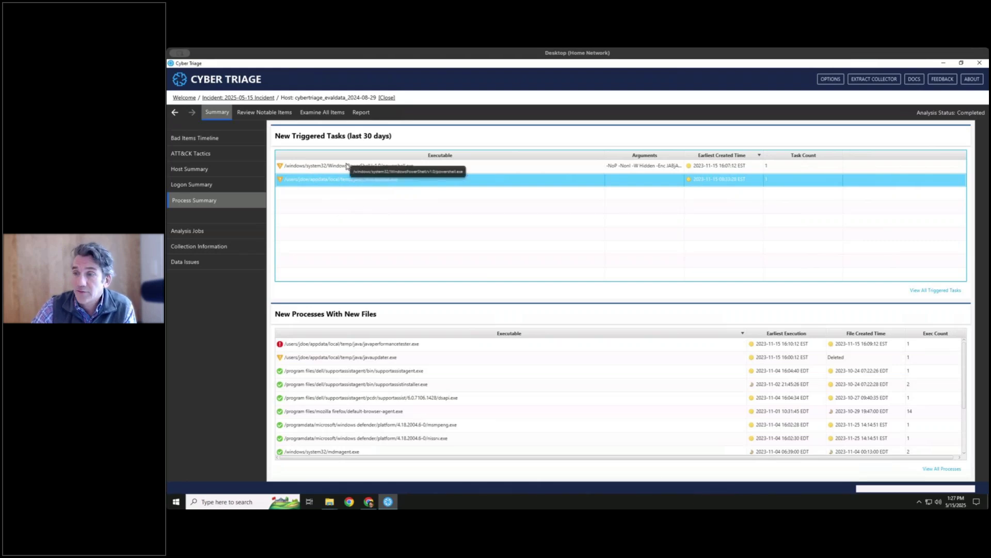
Examine the executables listed under New Processes With New Files, from javaperformancetester.exe through to the end of the list
left_click(404, 350)
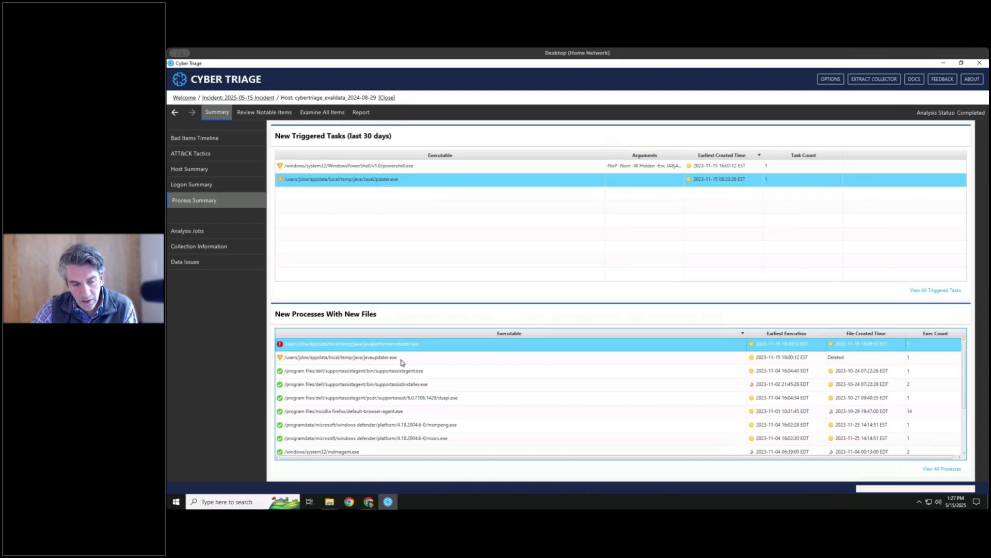
left_click(402, 359)
left_click(401, 372)
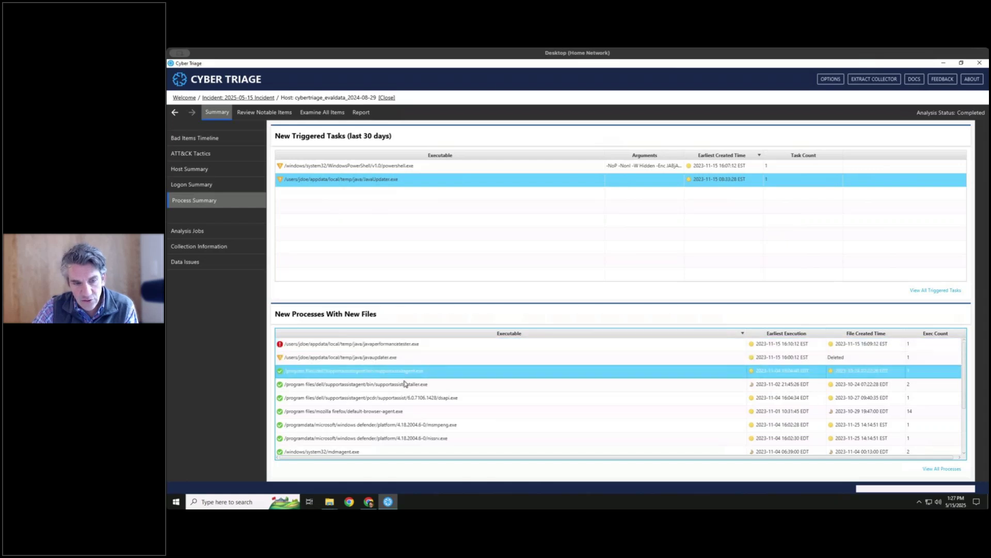
left_click(407, 386)
left_click(408, 398)
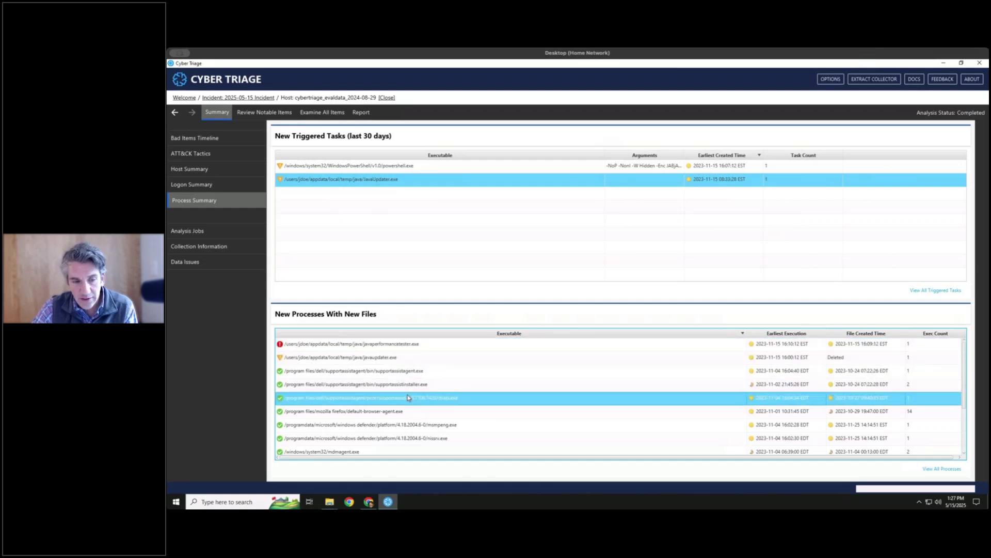
left_click(400, 344)
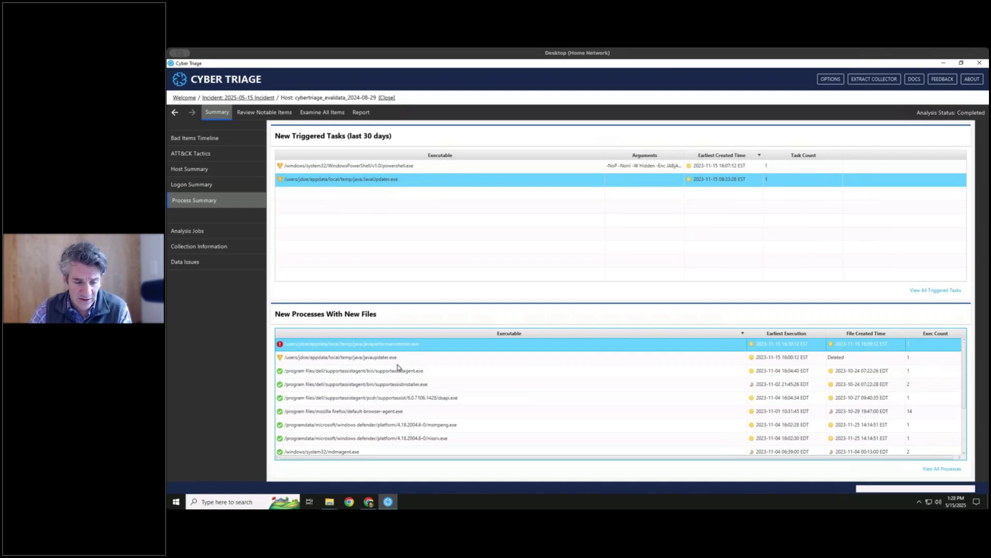
scroll(398, 367, "down", 2)
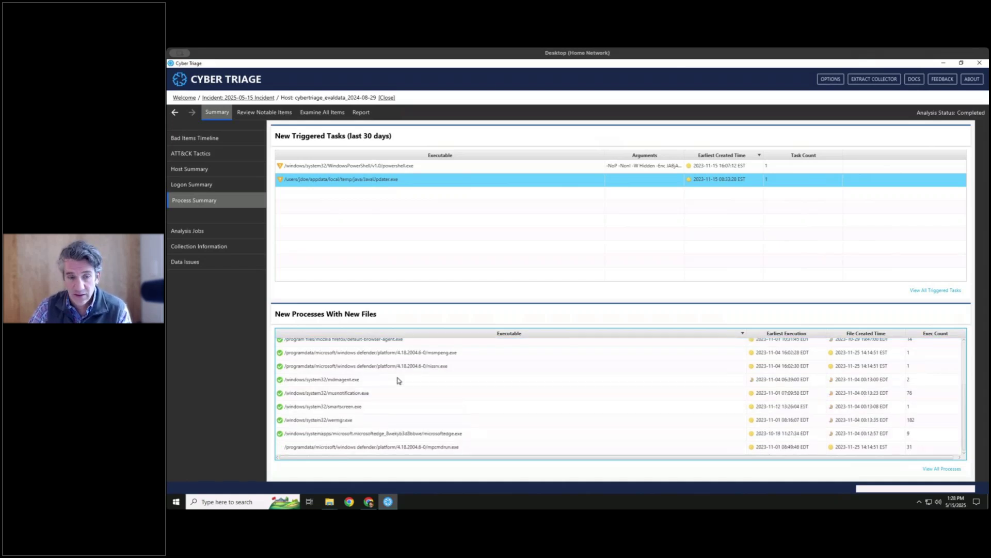
scroll(398, 380, "up", 2)
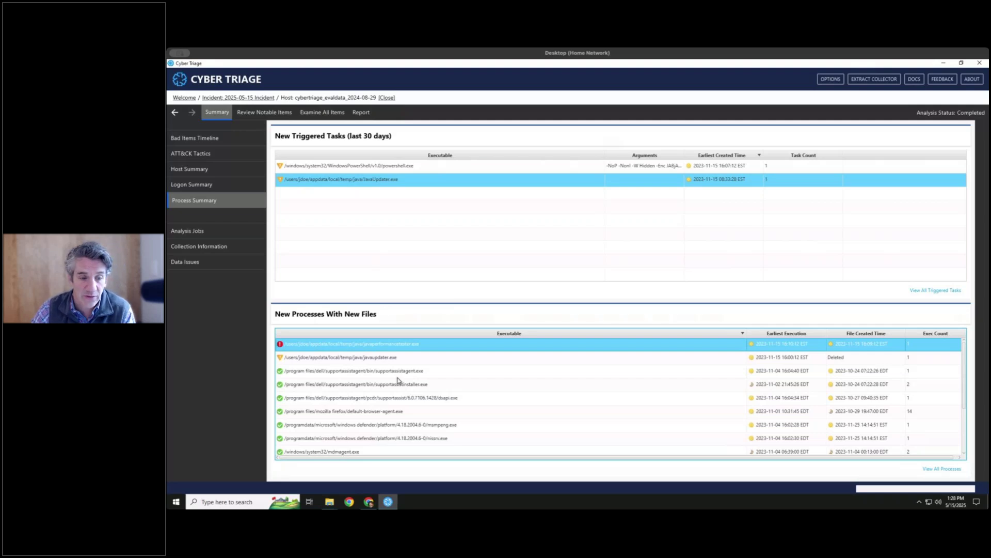
Go through the host's summary views again, from the bad items timeline and ATT&CK tactics to the logon and process summaries
left_click(197, 141)
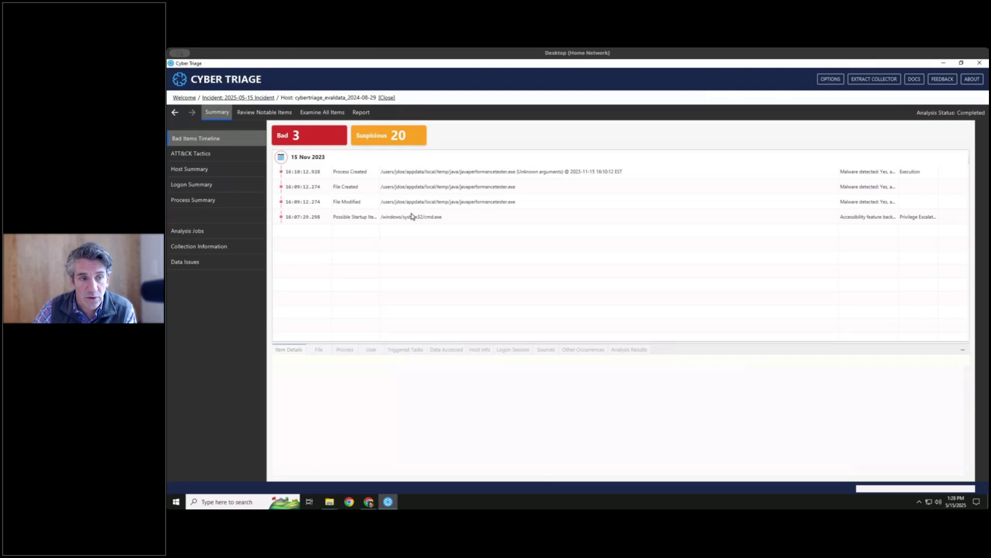
left_click(225, 161)
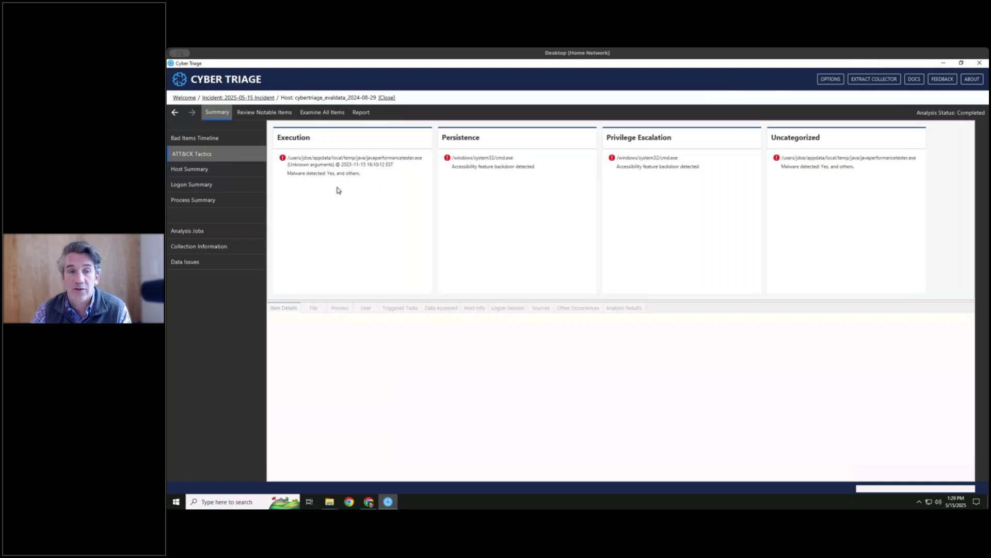
left_click(225, 174)
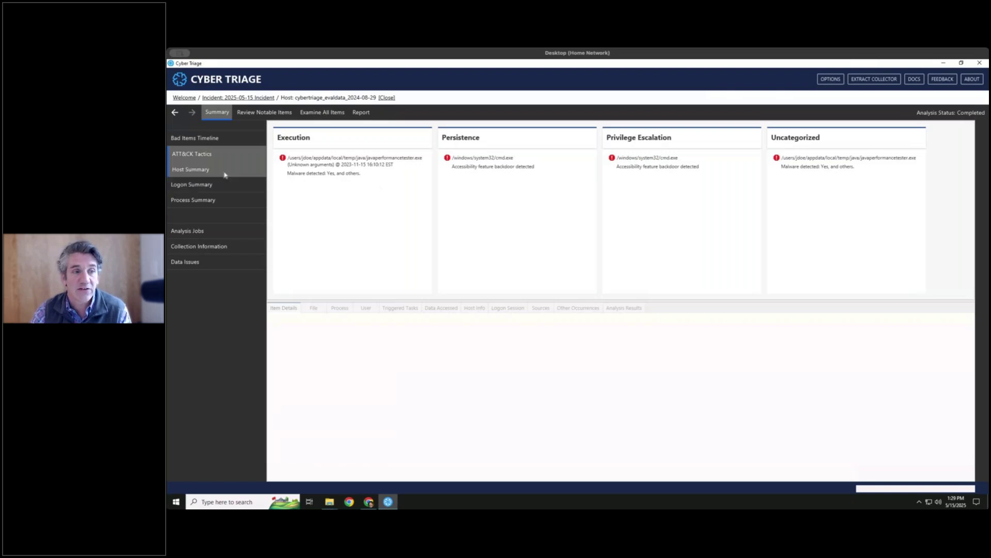
left_click(223, 185)
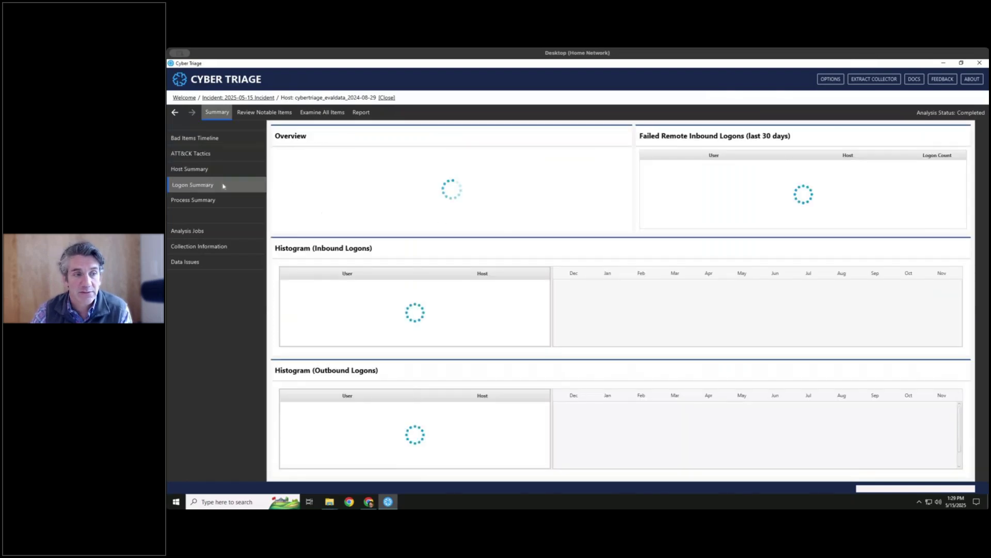
left_click(230, 200)
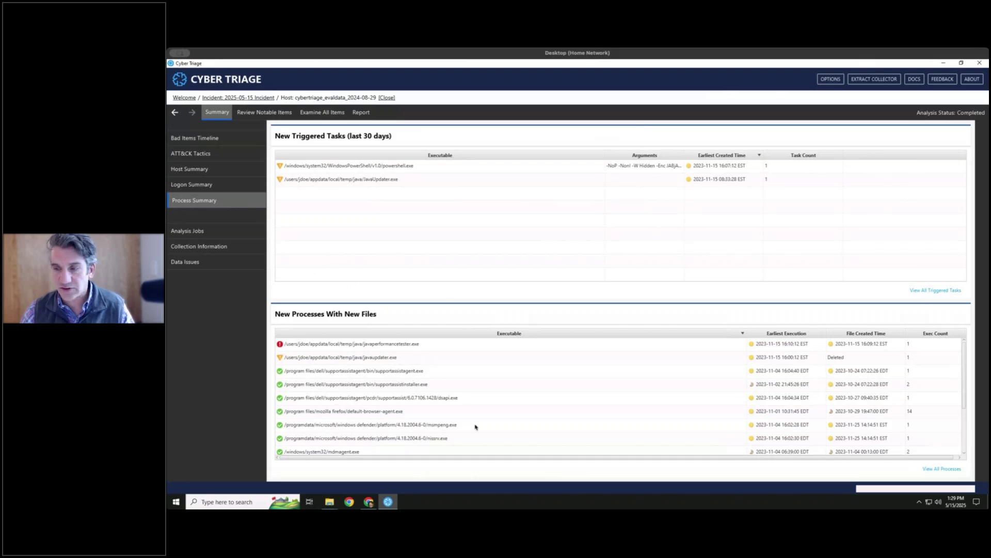
Review the host's analysis jobs, its collection information with the source files list, and the analysis entry in its data issues
left_click(192, 232)
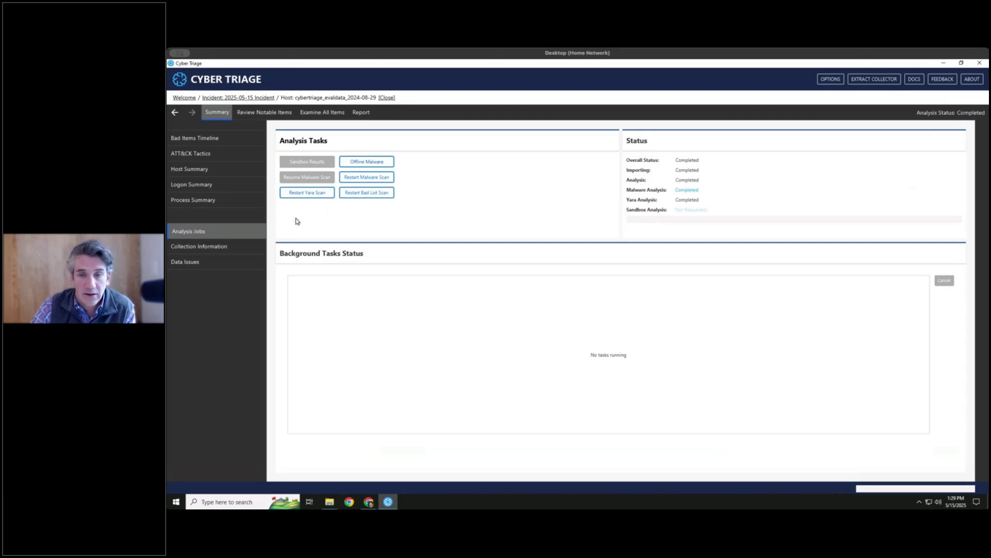
left_click(196, 247)
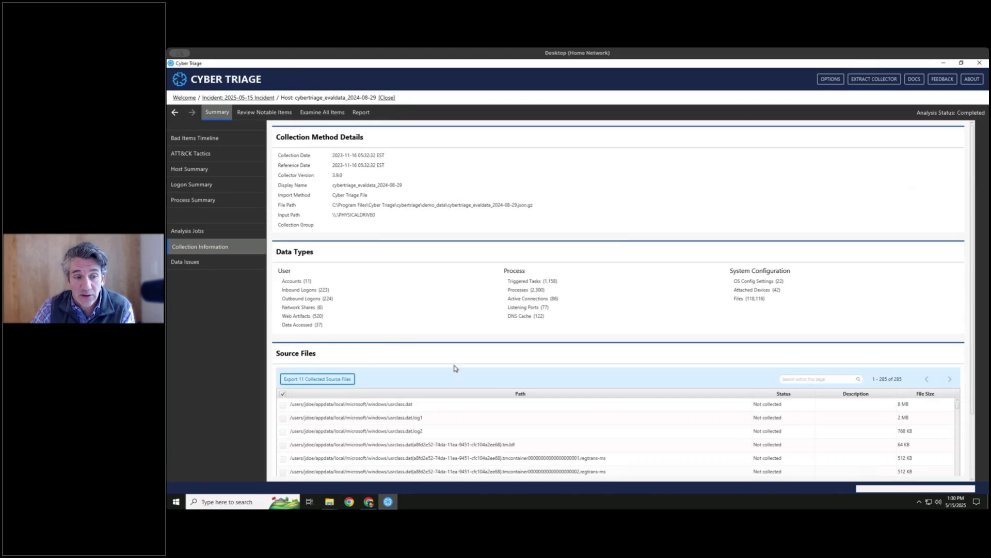
scroll(523, 405, "down", 1)
scroll(525, 406, "down", 5)
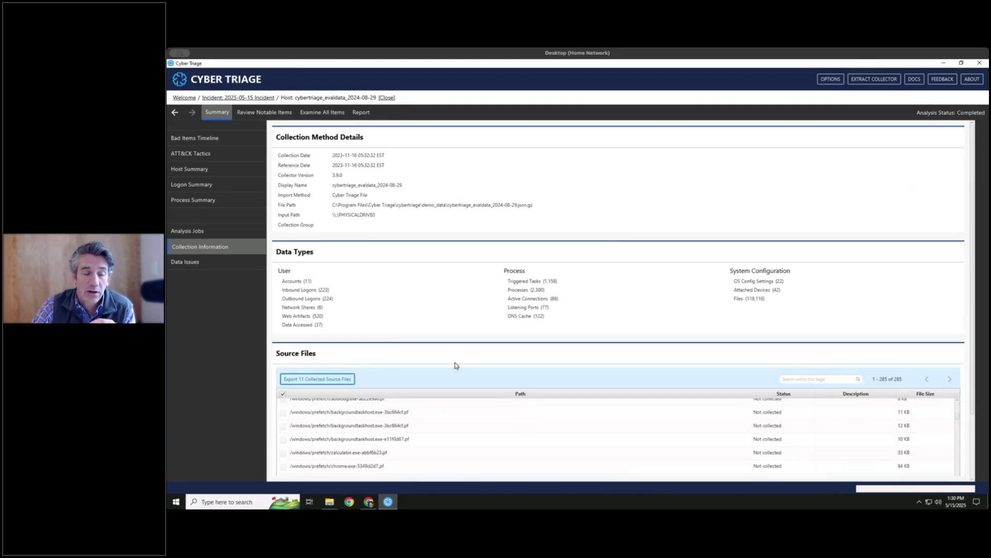
left_click(184, 263)
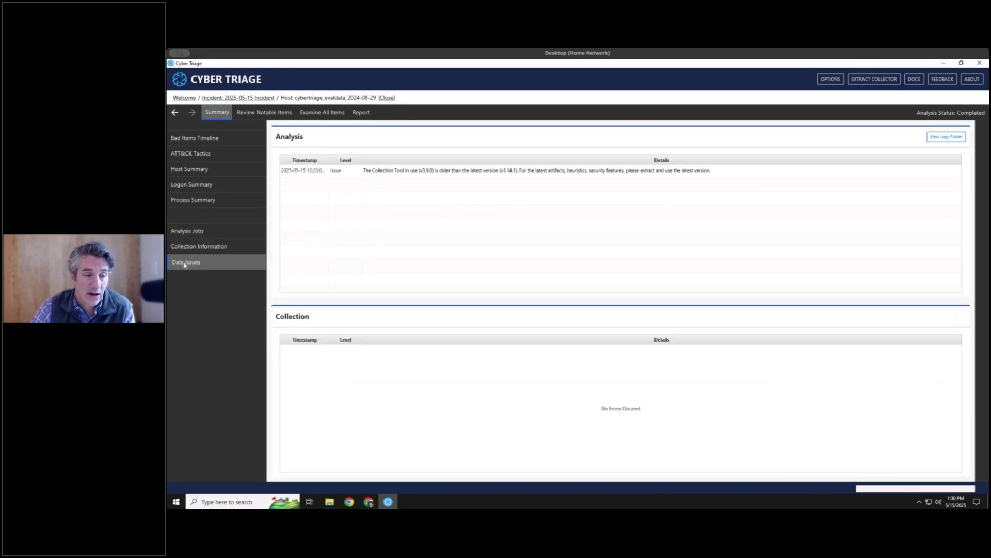
left_click(399, 176)
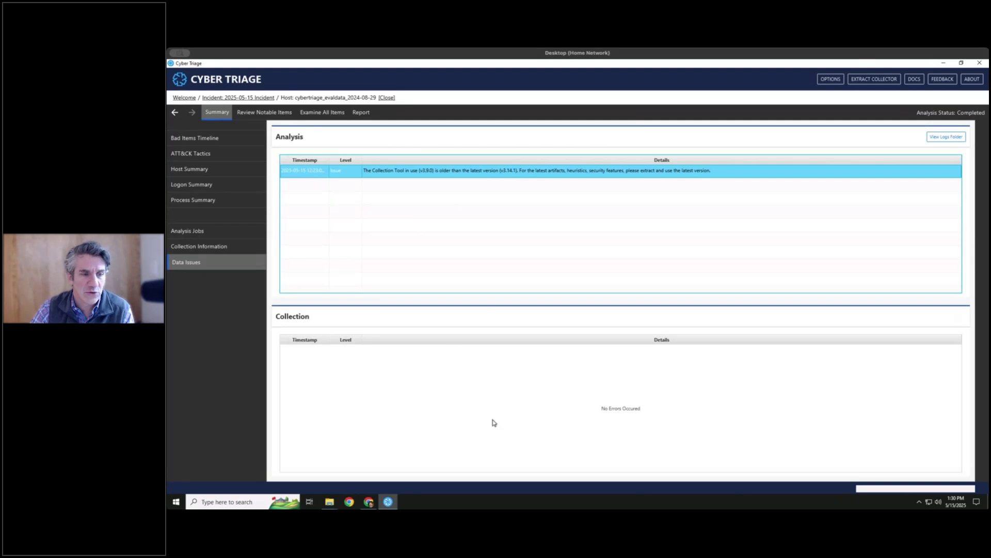
View the bad items timeline, look over all examinable items of the host, and return to the notable items list
left_click(199, 140)
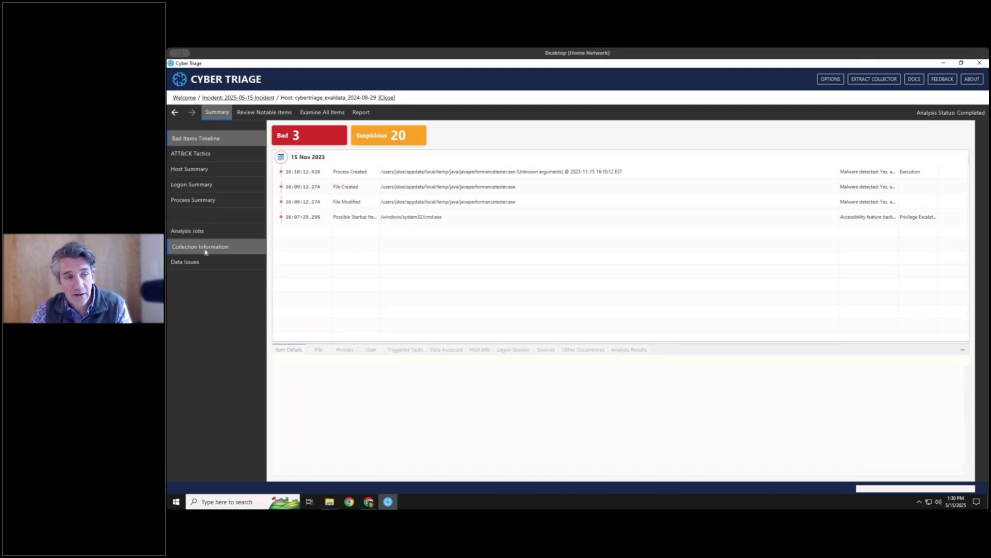
left_click(253, 119)
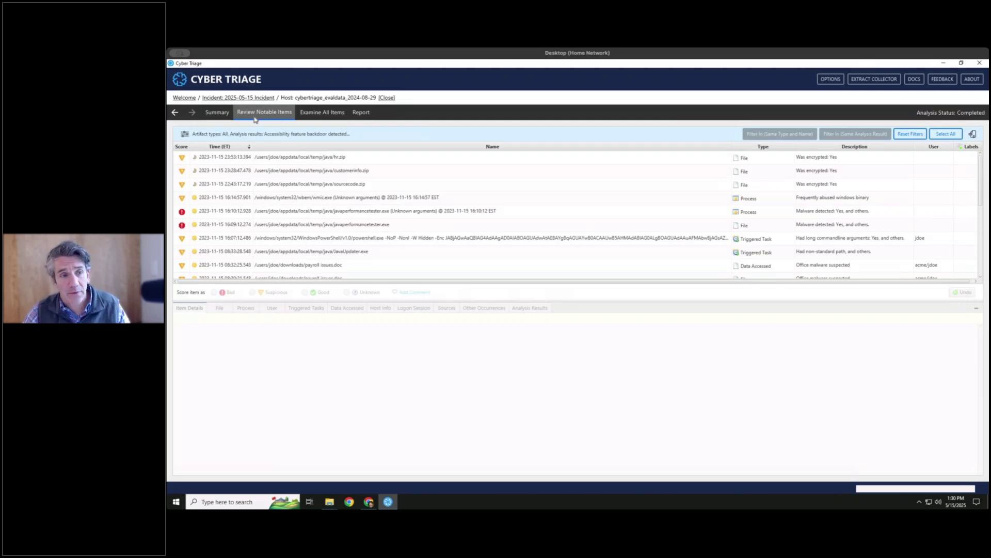
left_click(305, 118)
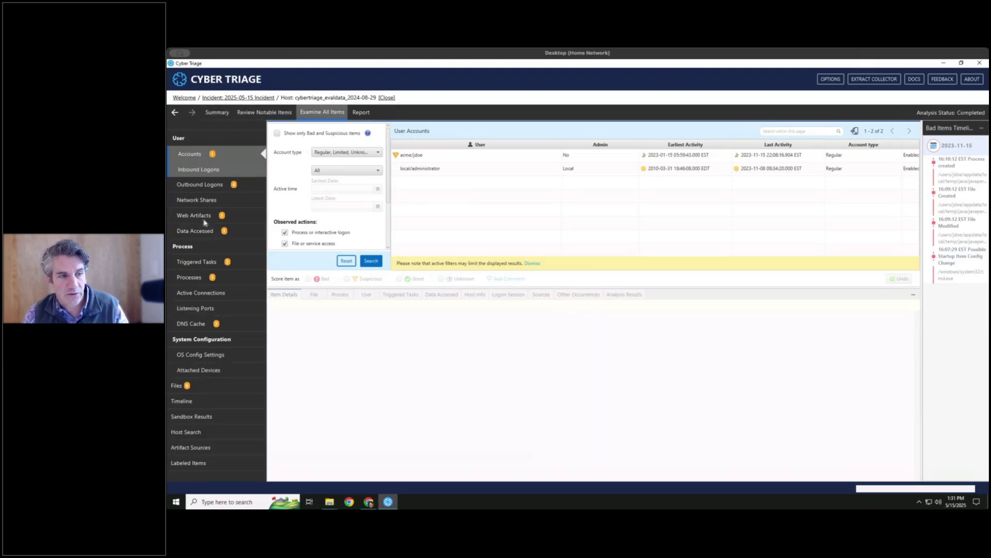
left_click(254, 114)
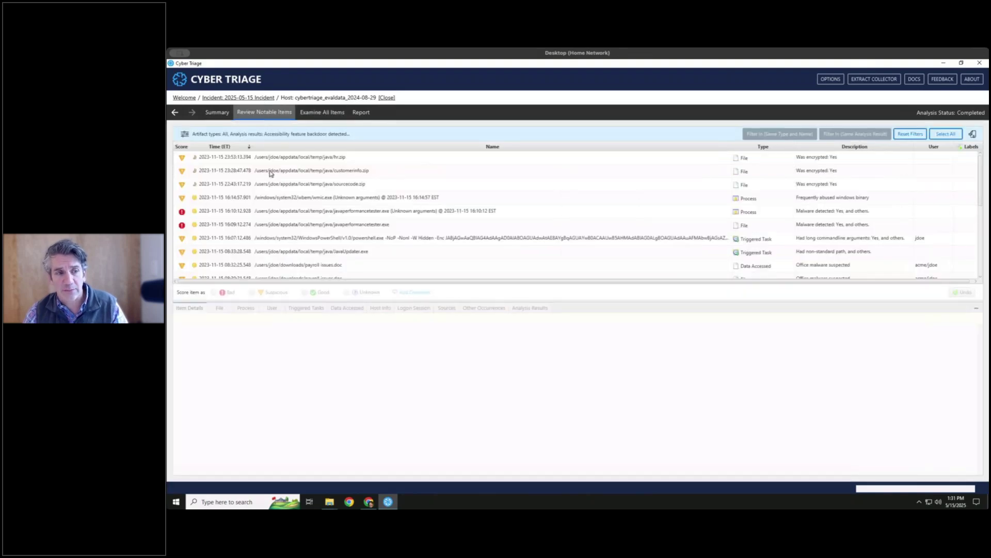
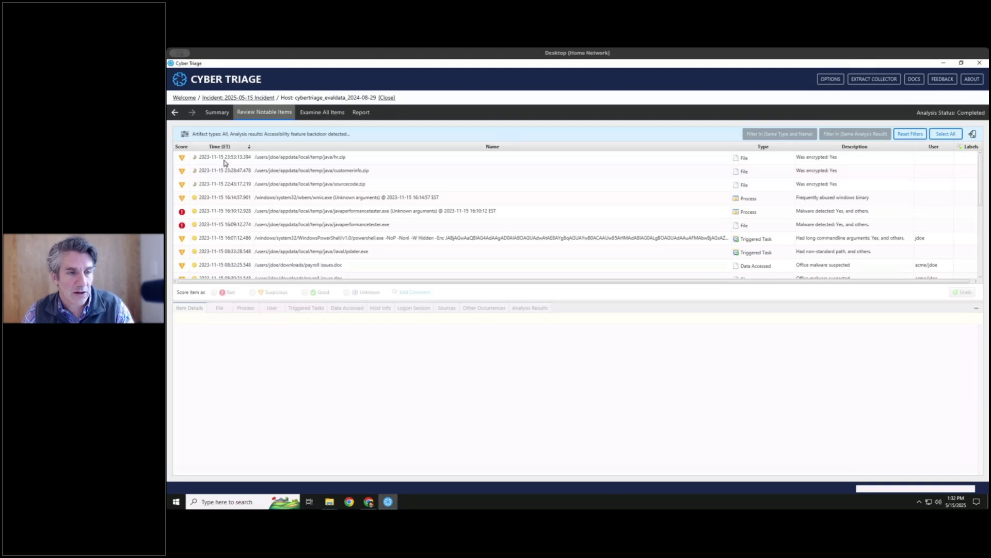
Inspect the details of the notable items hr.zip, the wmic.exe process, and the javaperformancetester.exe process and file
left_click(329, 159)
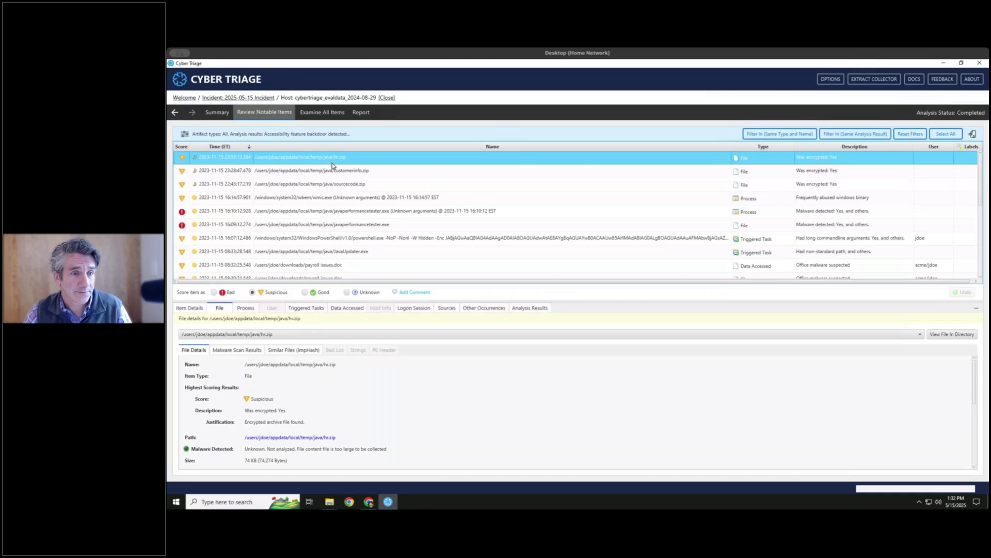
left_click(336, 199)
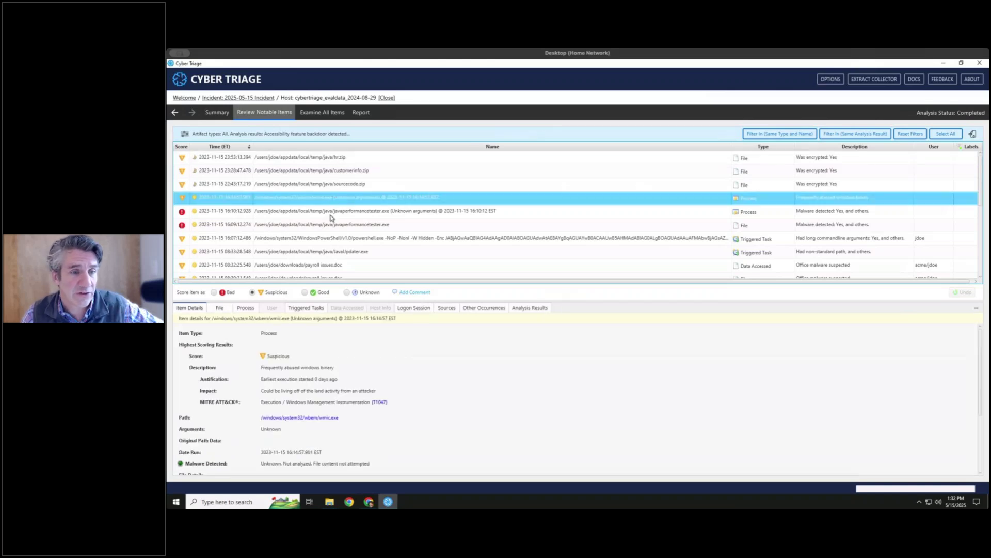
left_click(331, 215)
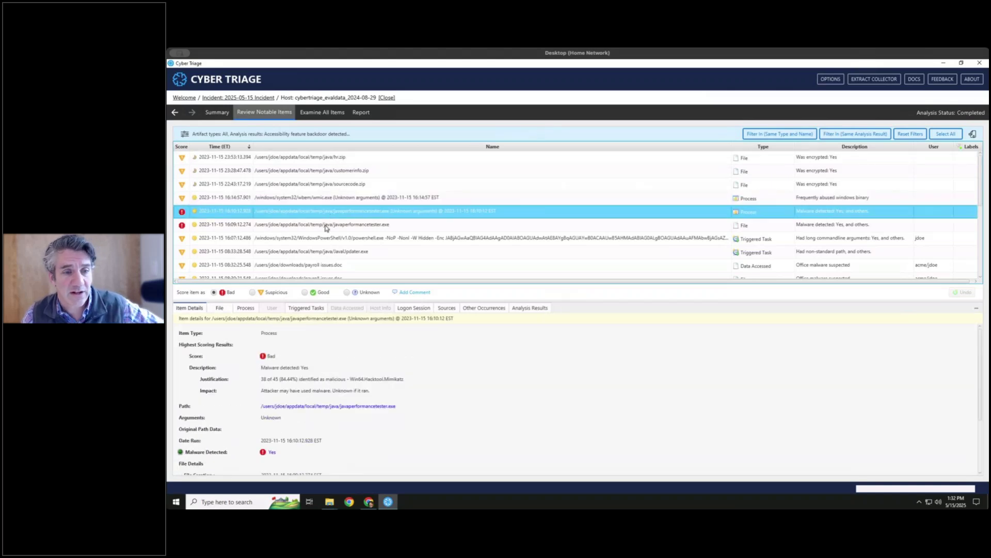
left_click(326, 226)
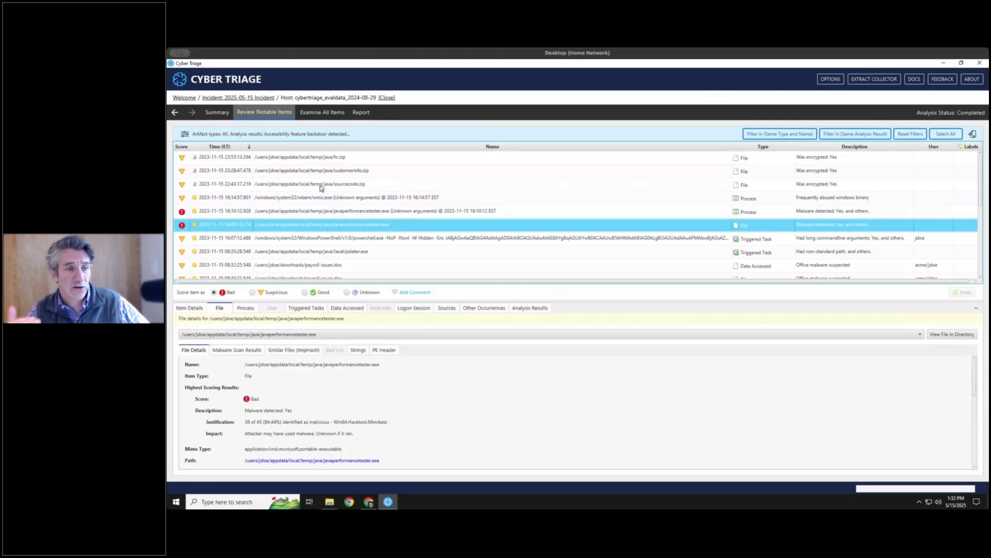
Look through the whole notable items list and compare the javaperformancetester.exe process entry with its file entry
scroll(320, 188, "down", 10)
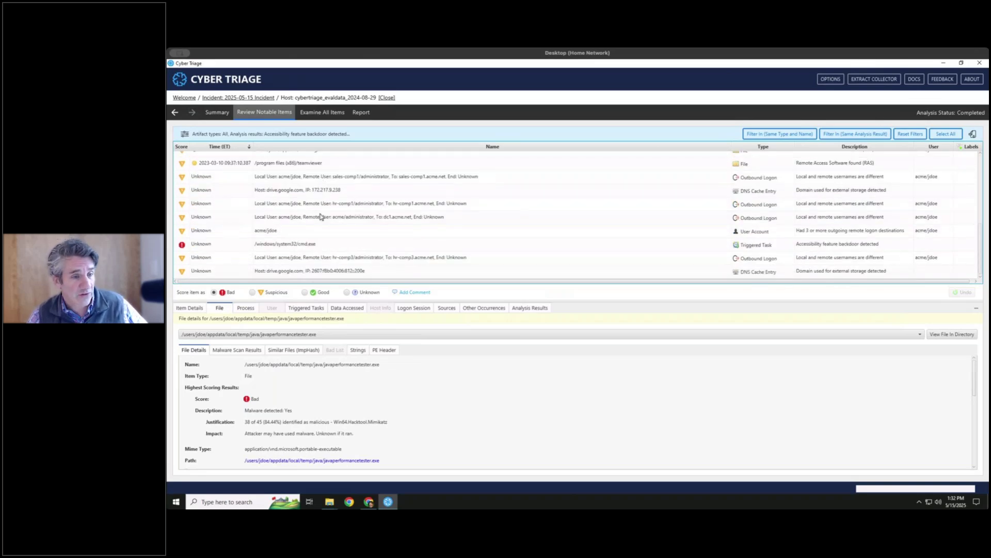
scroll(320, 217, "up", 10)
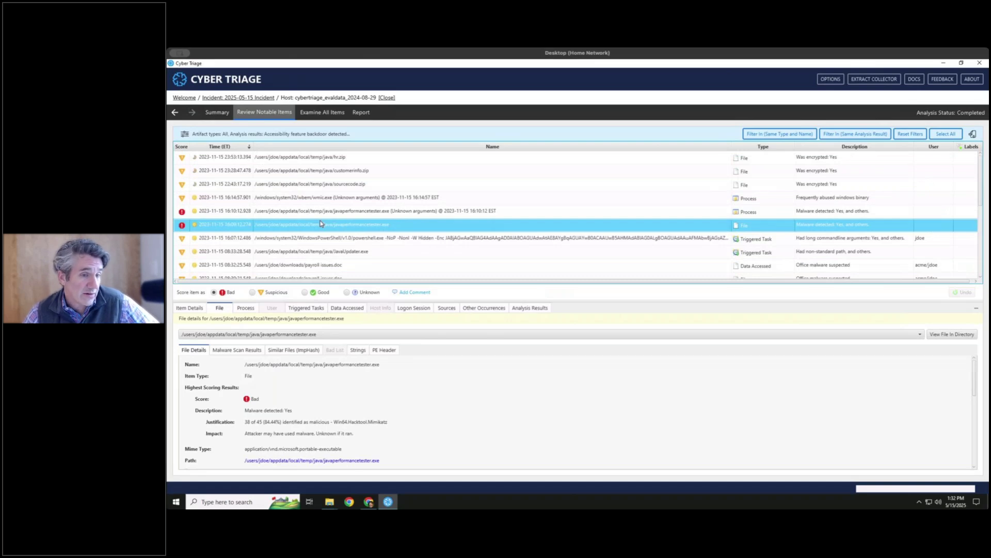
scroll(320, 224, "down", 10)
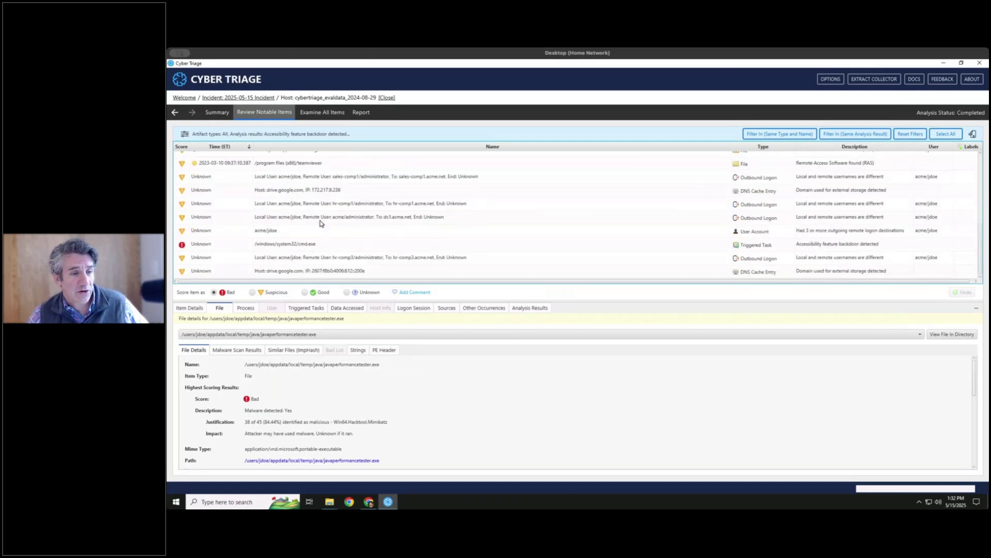
scroll(320, 223, "up", 3)
scroll(321, 224, "up", 2)
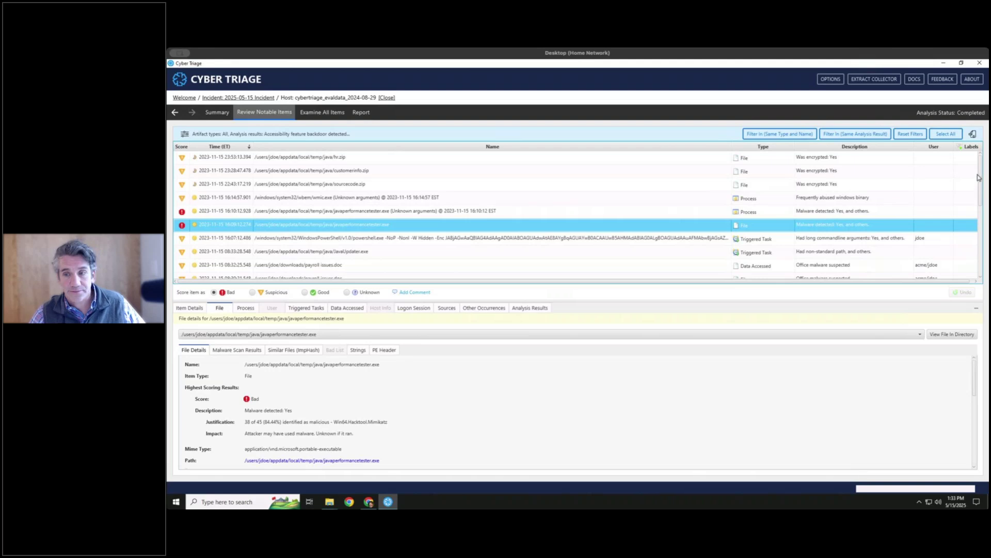
scroll(436, 278, "down", 2)
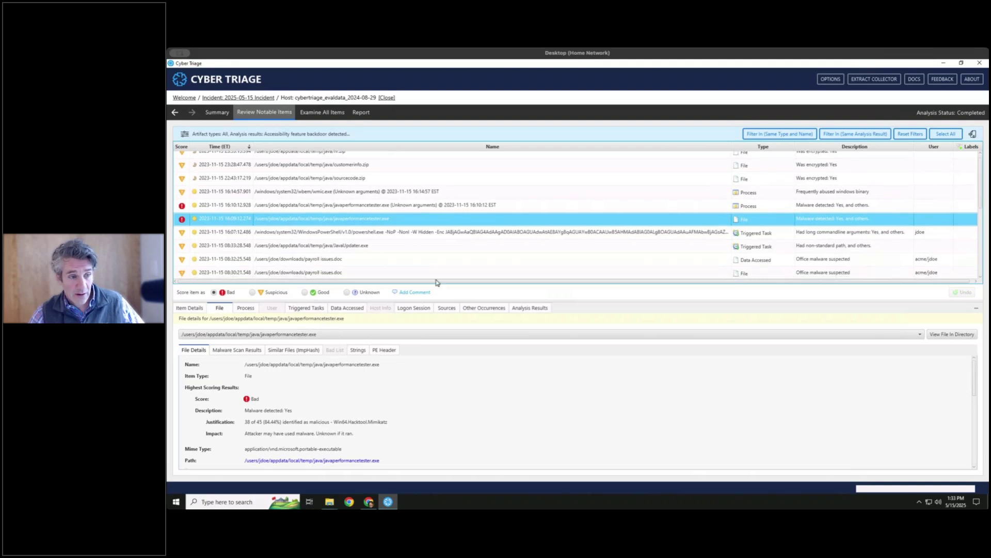
left_click(295, 206)
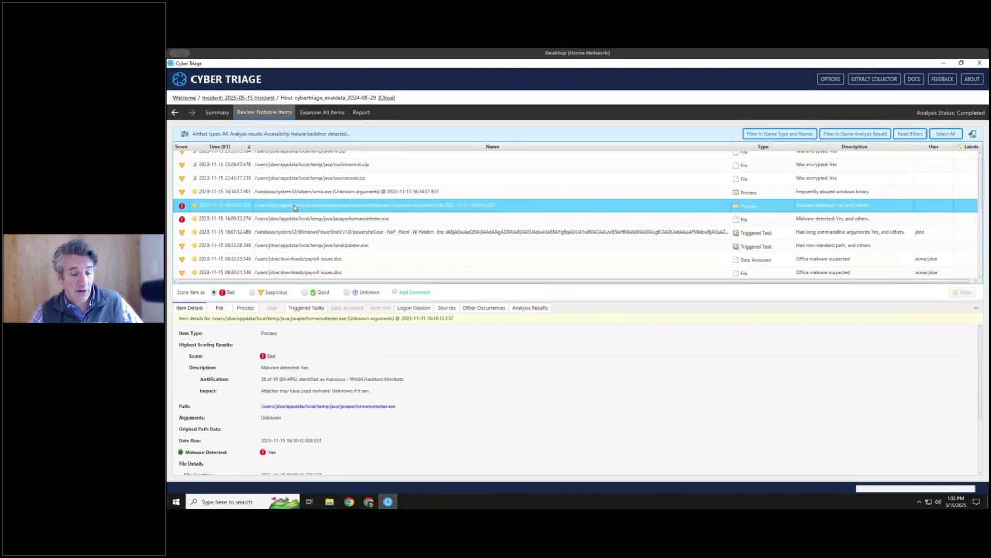
left_click(297, 218)
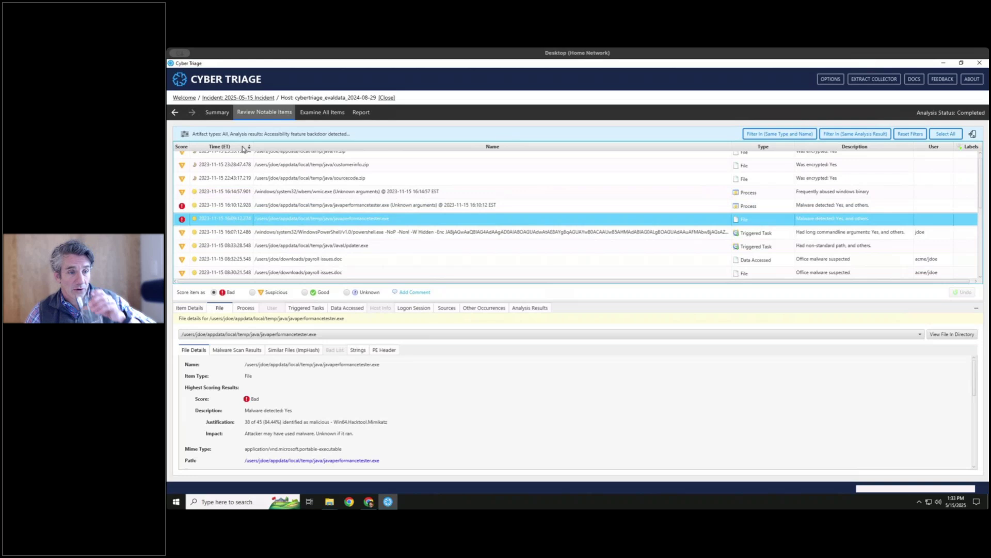
Filter the notable items list to Bad scores only, excluding Suspicious and Labeled items
left_click(185, 135)
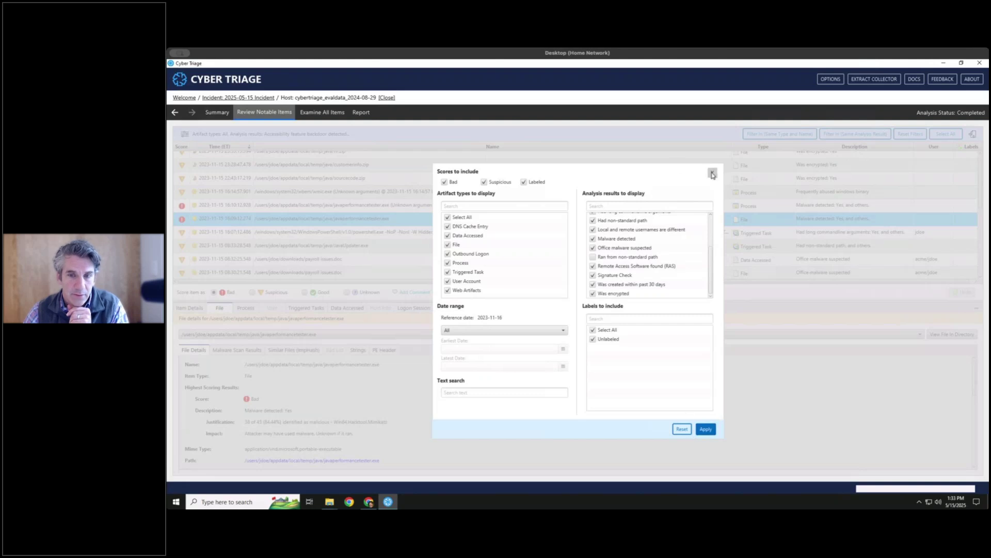
left_click(712, 174)
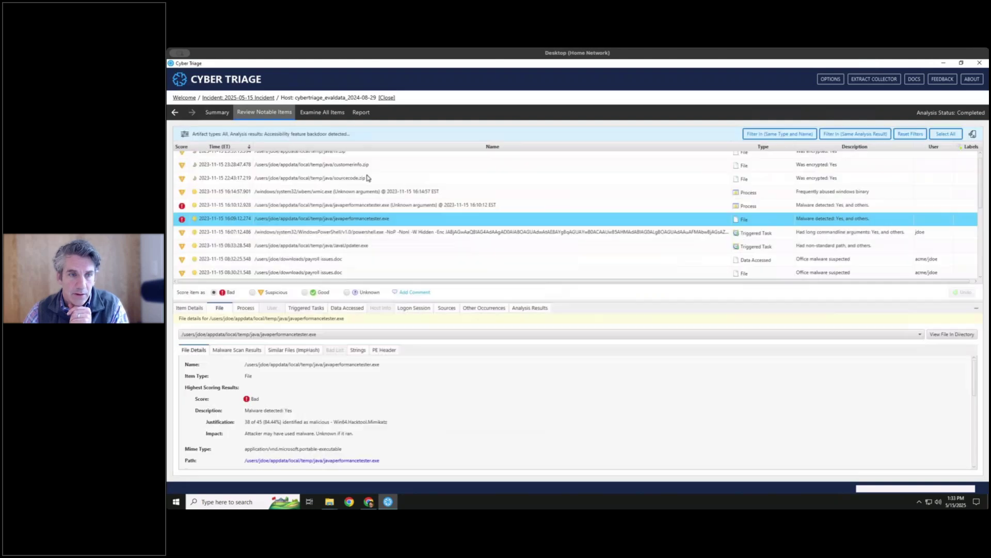
left_click(184, 137)
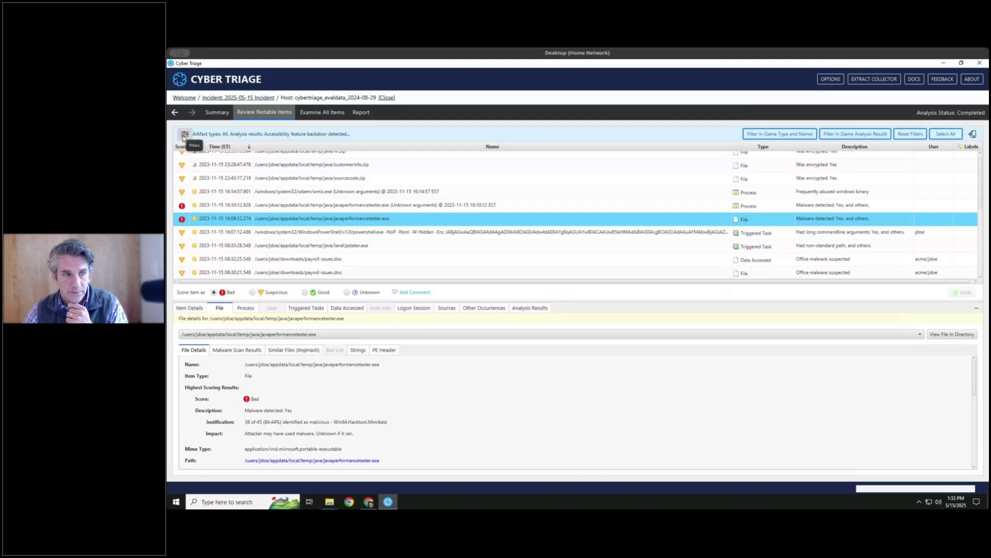
left_click(484, 182)
left_click(524, 182)
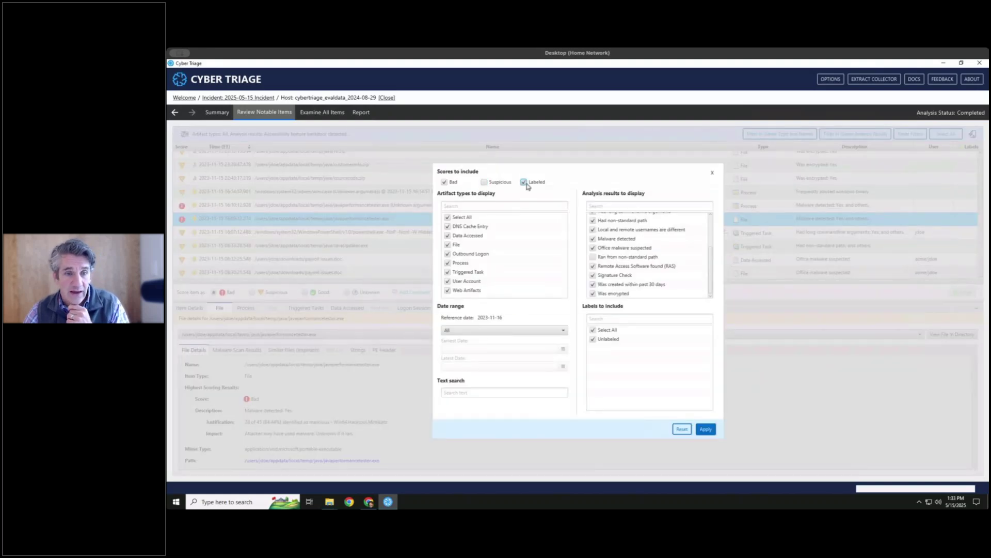
left_click(707, 430)
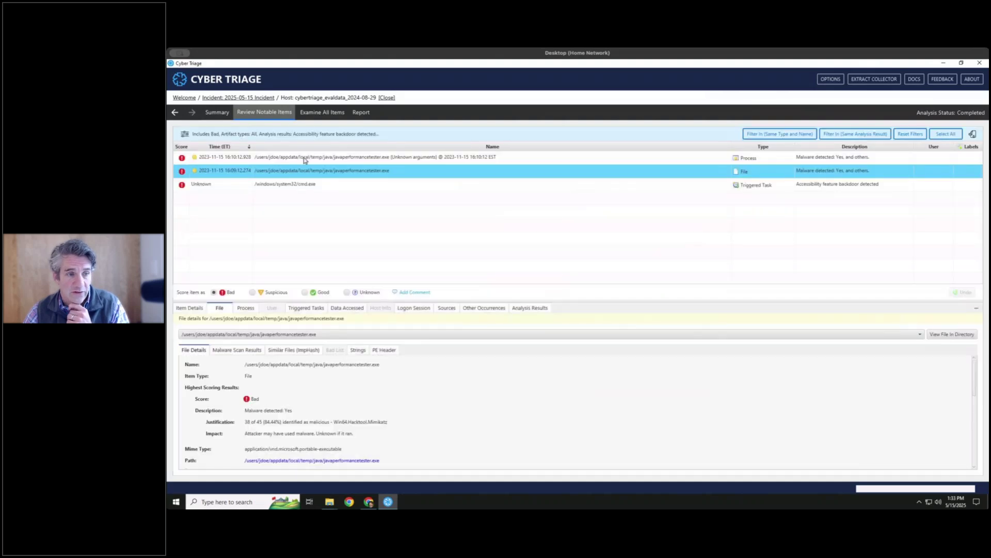
Inspect the javaperformancetester.exe process and file and the cmd.exe triggered task, including the file's malware scan results
left_click(303, 159)
left_click(300, 171)
left_click(298, 185)
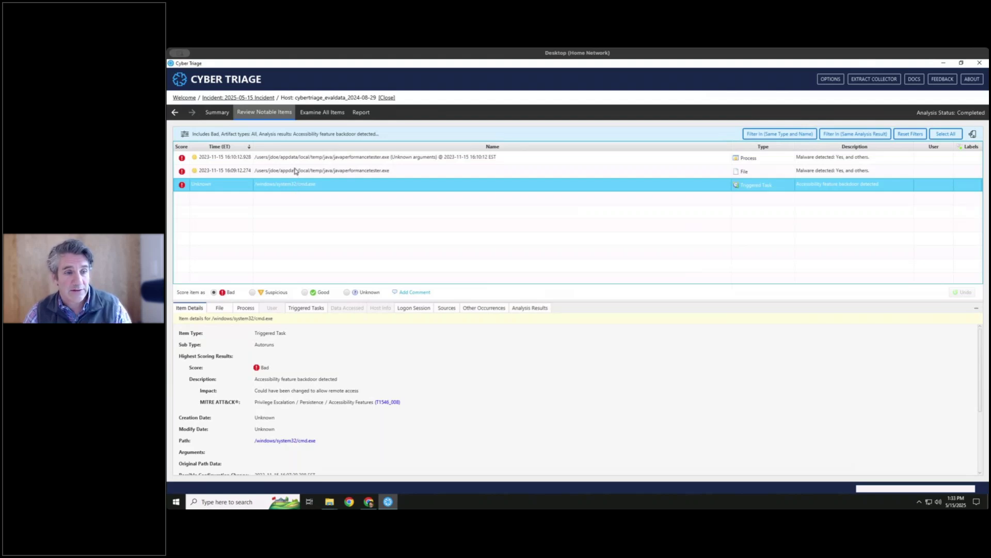
left_click(296, 172)
left_click(294, 163)
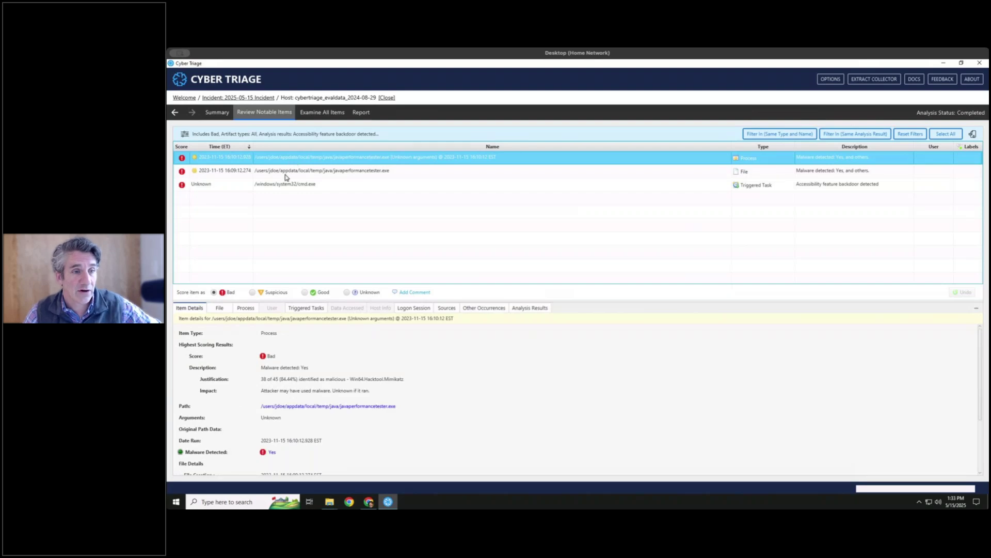
left_click(286, 178)
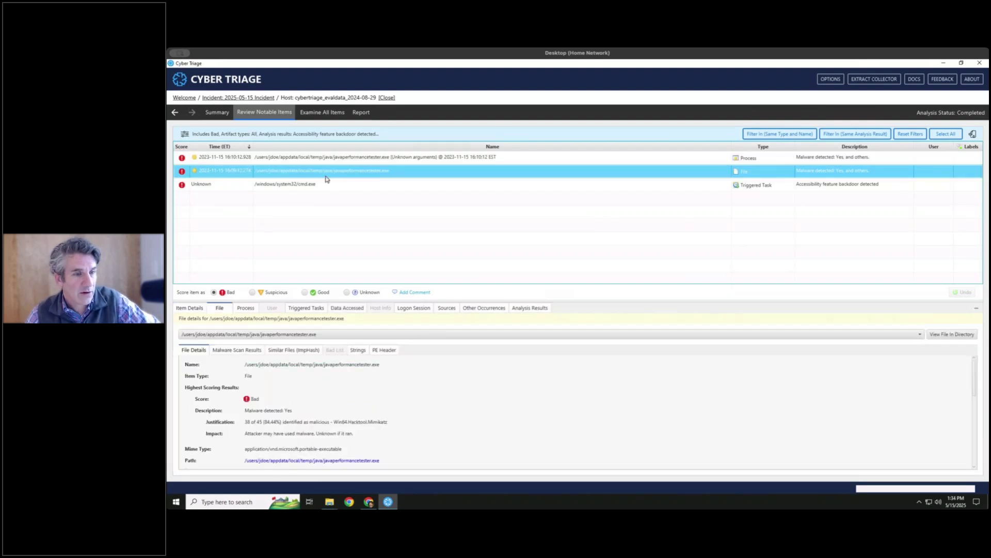
left_click(233, 351)
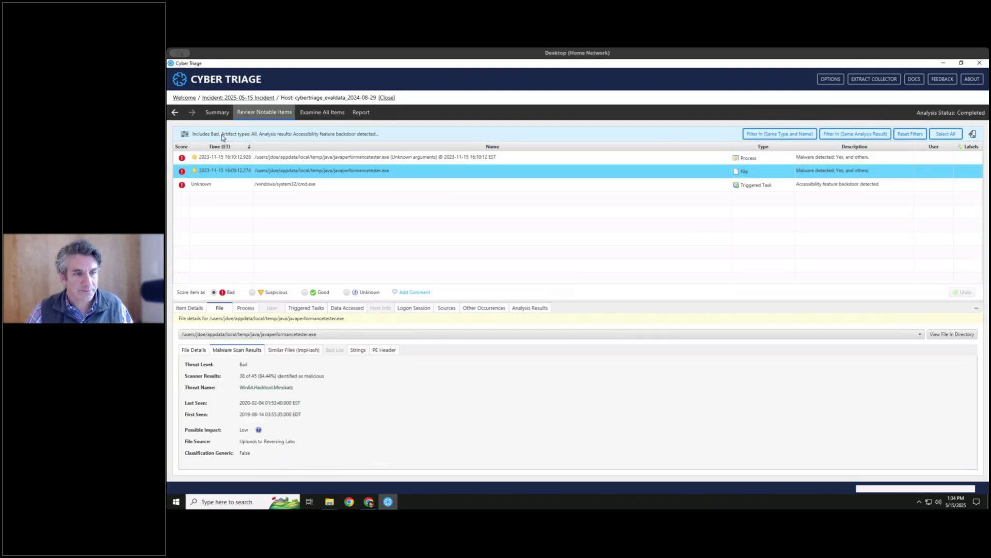
Include Suspicious scores in the notable items filter again
left_click(188, 136)
left_click(484, 182)
left_click(708, 431)
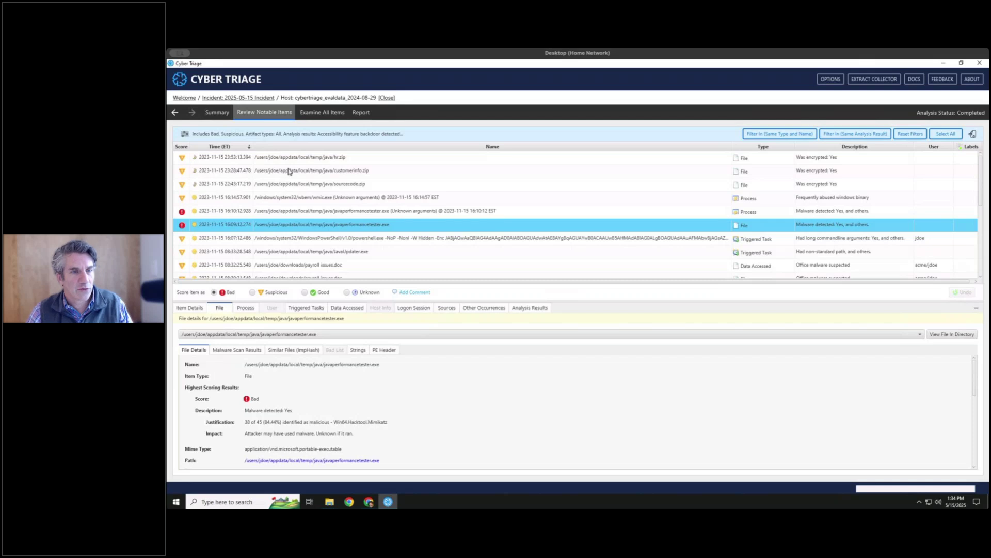
Inspect the details of the wmic.exe process, the powershell.exe and JavaUpdater.exe triggered tasks, and the accessed payroll issues.doc item
left_click(296, 198)
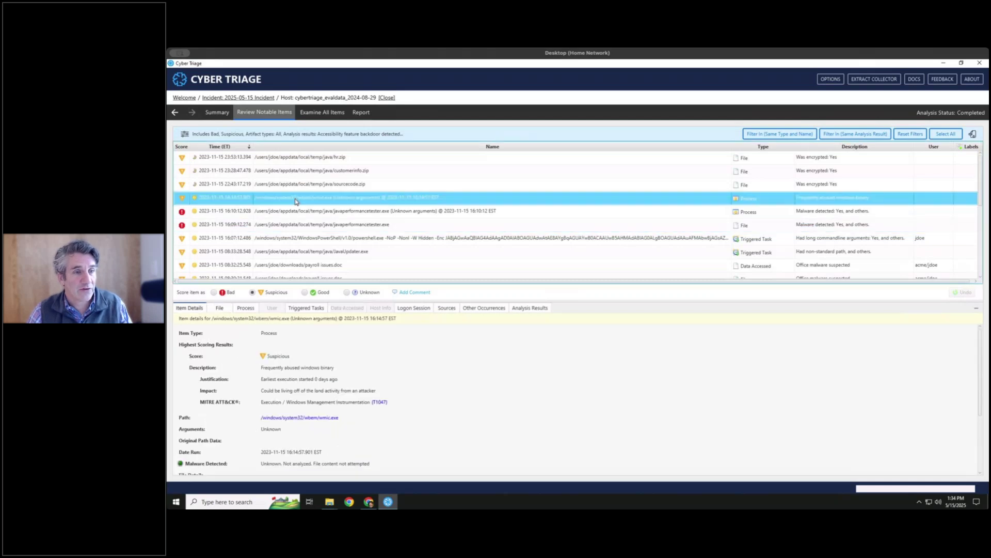
left_click(299, 241)
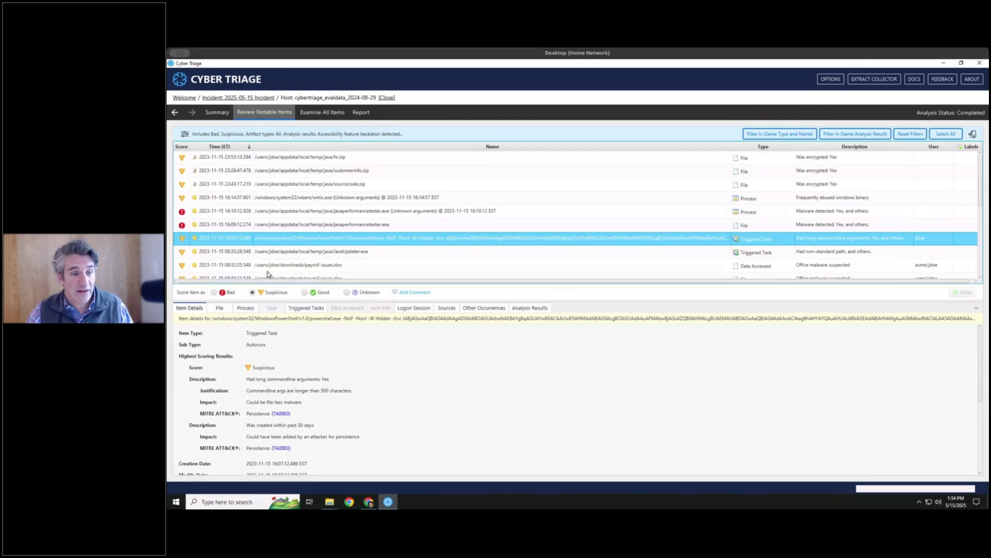
left_click(323, 253)
left_click(320, 267)
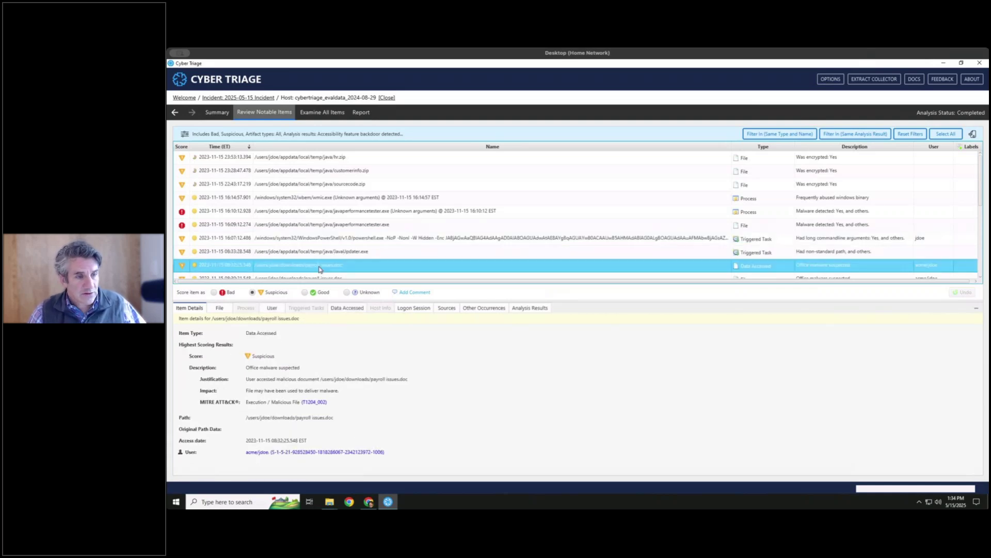
Look through the older notable items and inspect the details of the teamviewer.exe process
scroll(320, 269, "down", 1)
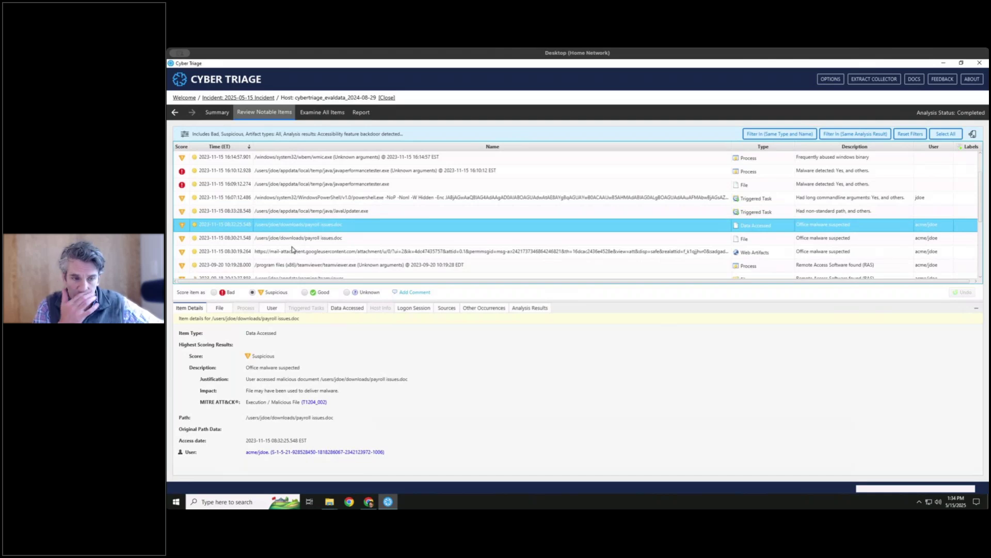
scroll(293, 239, "up", 3)
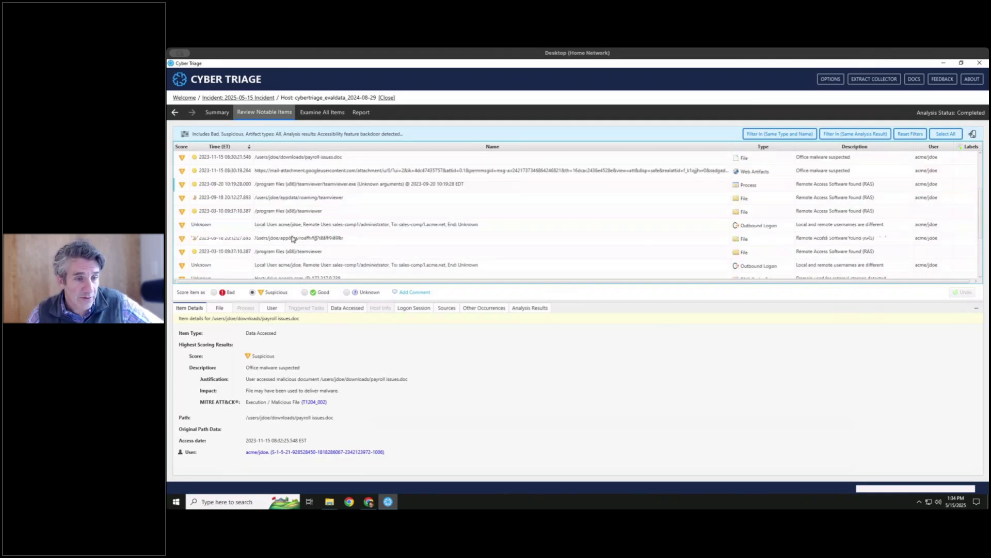
scroll(293, 238, "down", 2)
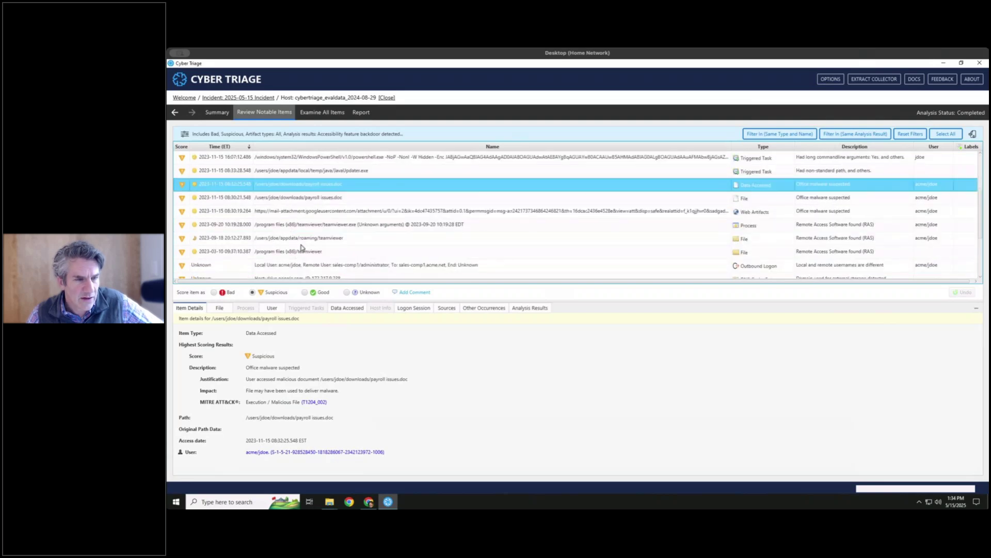
left_click(312, 227)
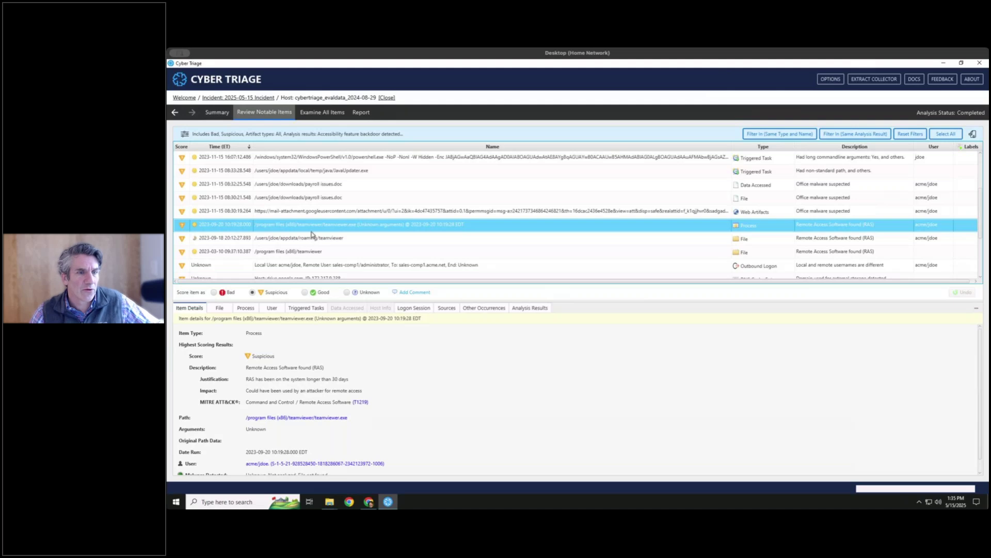
Review the file details of payroll issues.doc and score that file as Unknown
left_click(308, 200)
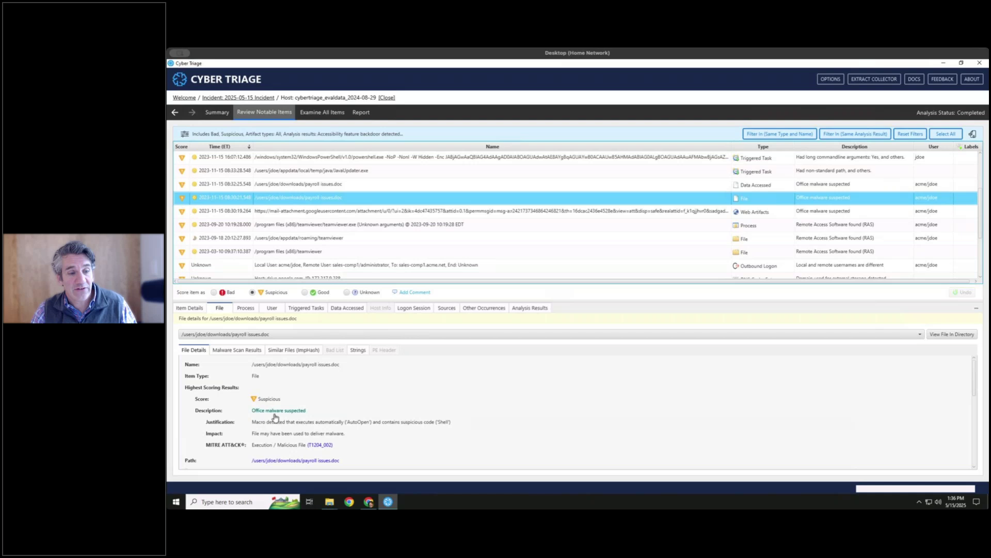
left_click(346, 294)
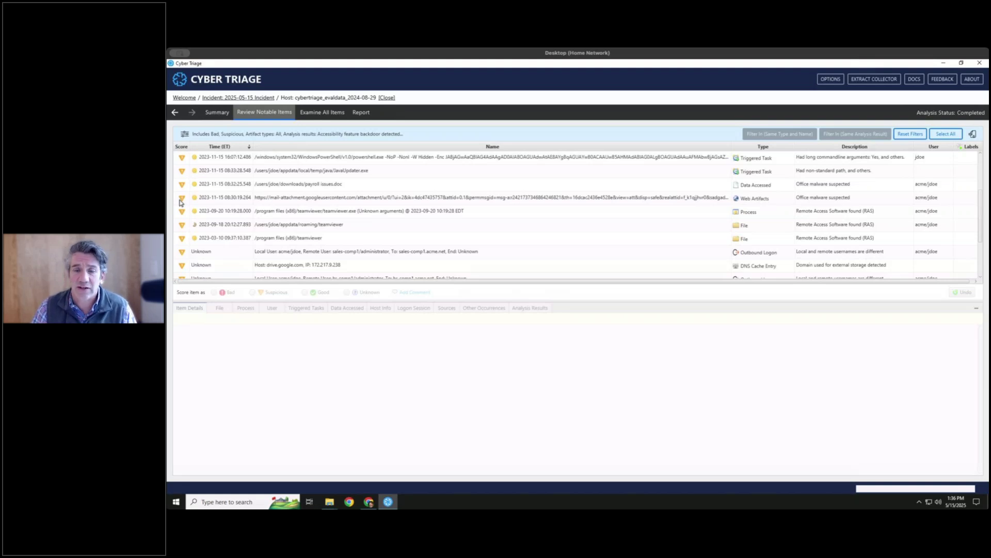
Inspect the accessed payroll issues.doc item and the teamviewer program folder, and look over the rest of the notable items
left_click(302, 187)
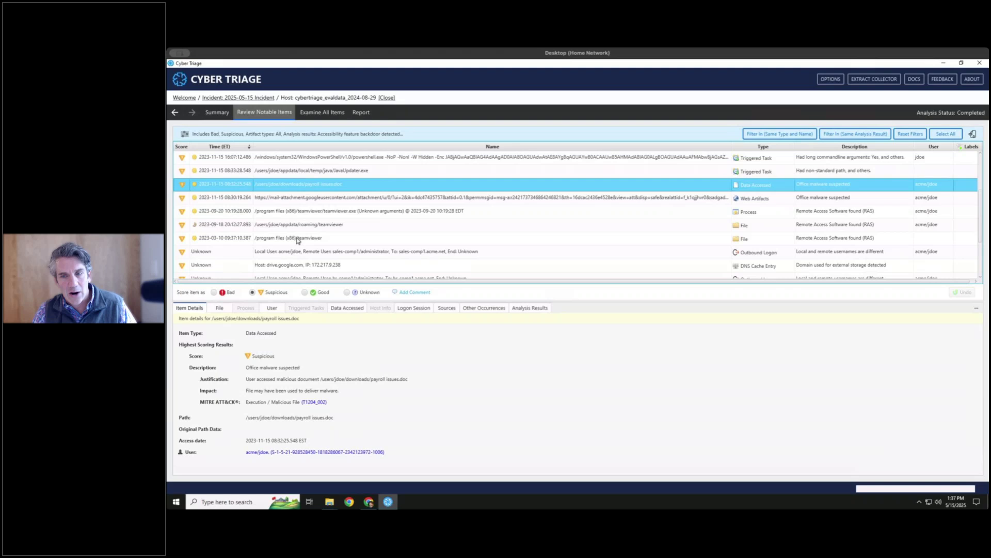
left_click(298, 239)
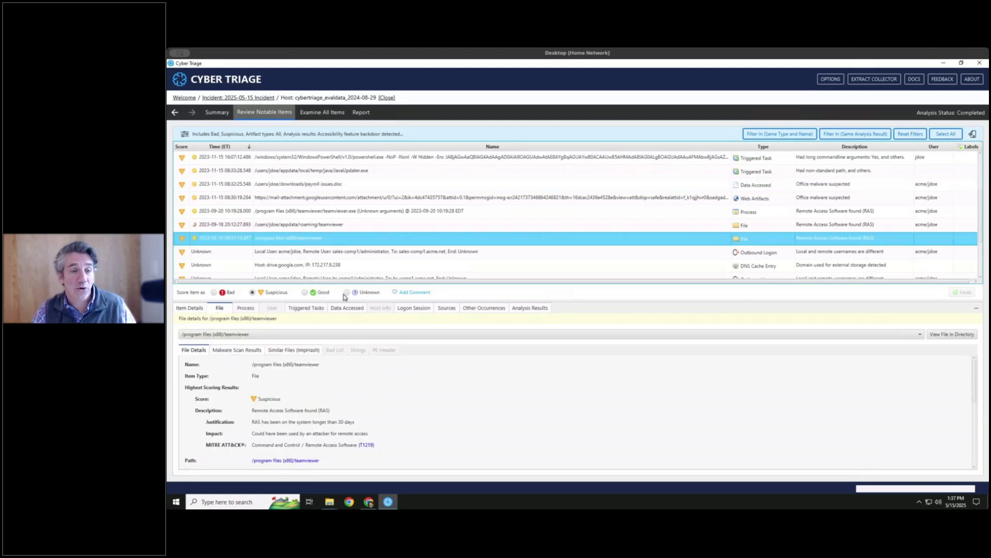
scroll(344, 239, "down", 2)
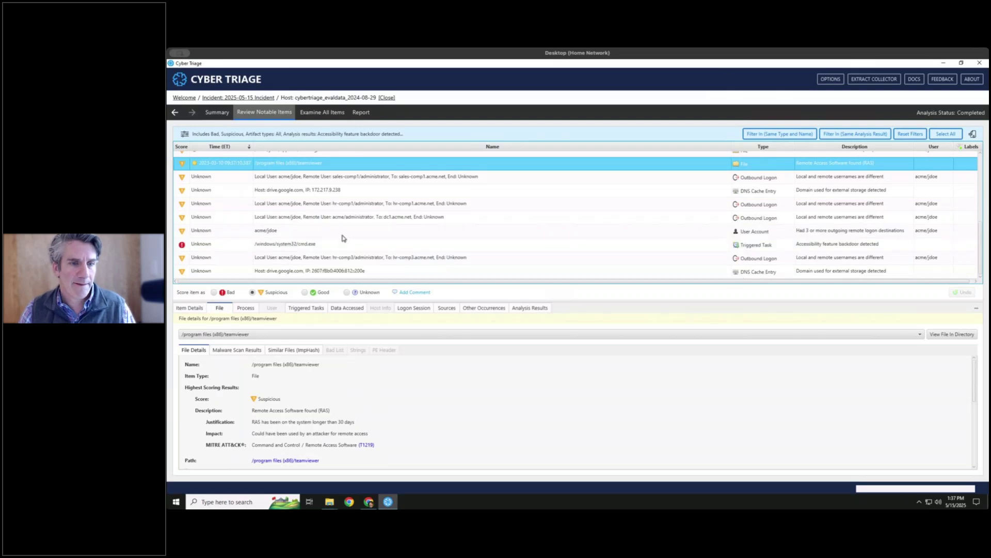
scroll(344, 238, "up", 5)
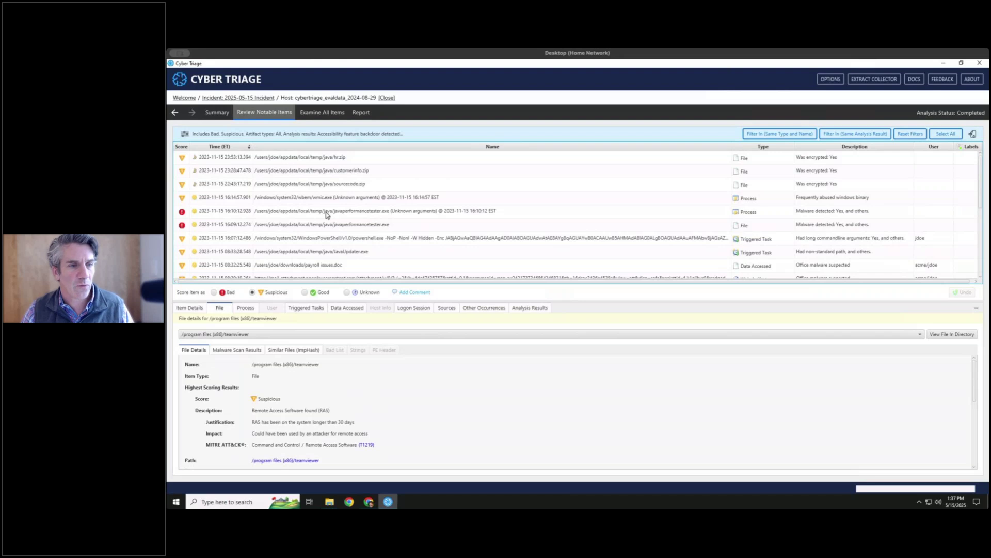
Filter the notable items to those with the same type and name as the JavaUpdater.exe triggered task
left_click(296, 254)
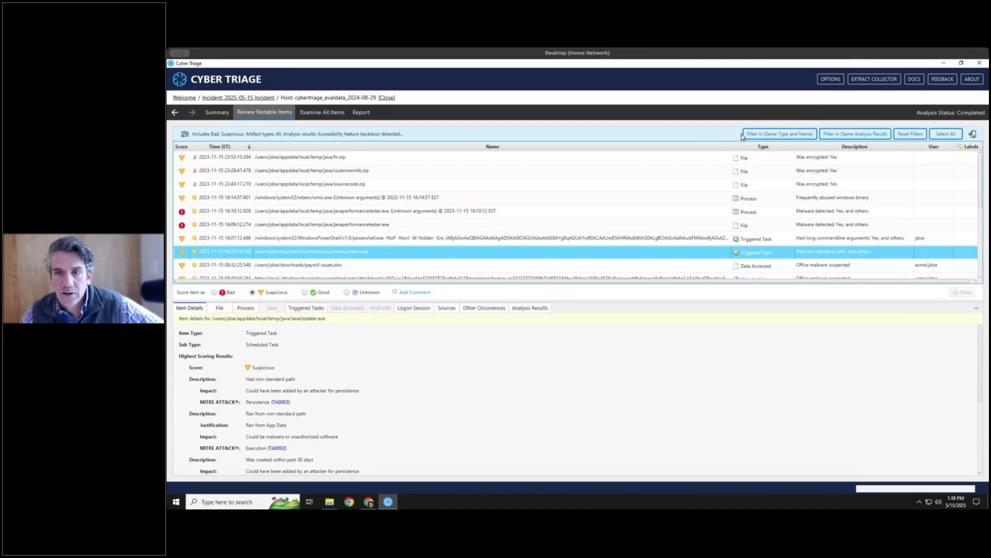
left_click(793, 138)
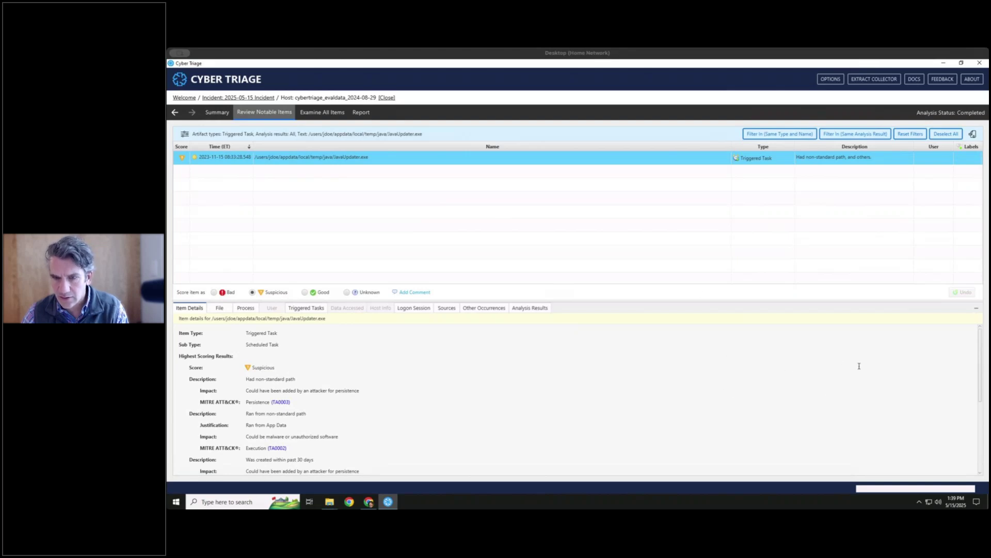
left_click(725, 207)
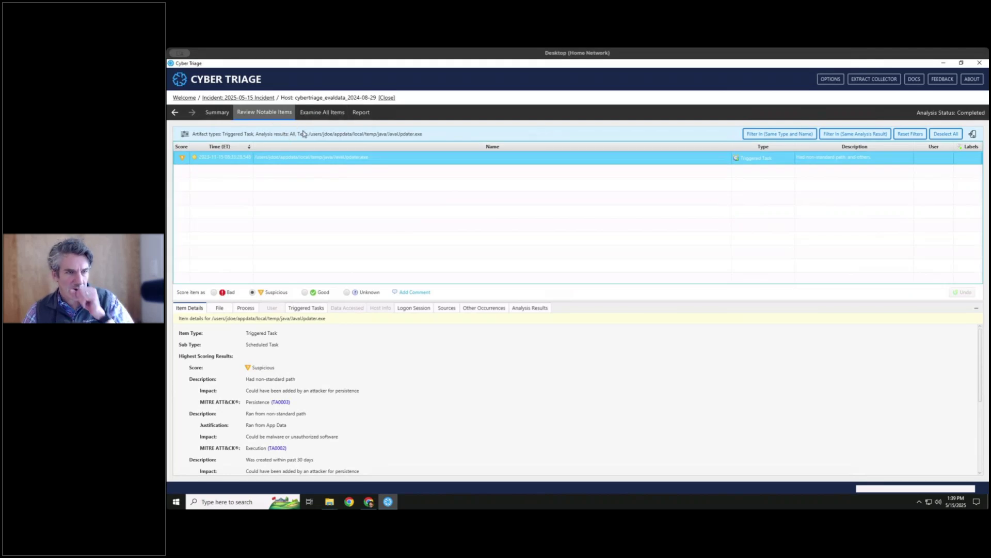
Reset the notable items filters, and review the text search and analysis results filter options without changing them
left_click(185, 135)
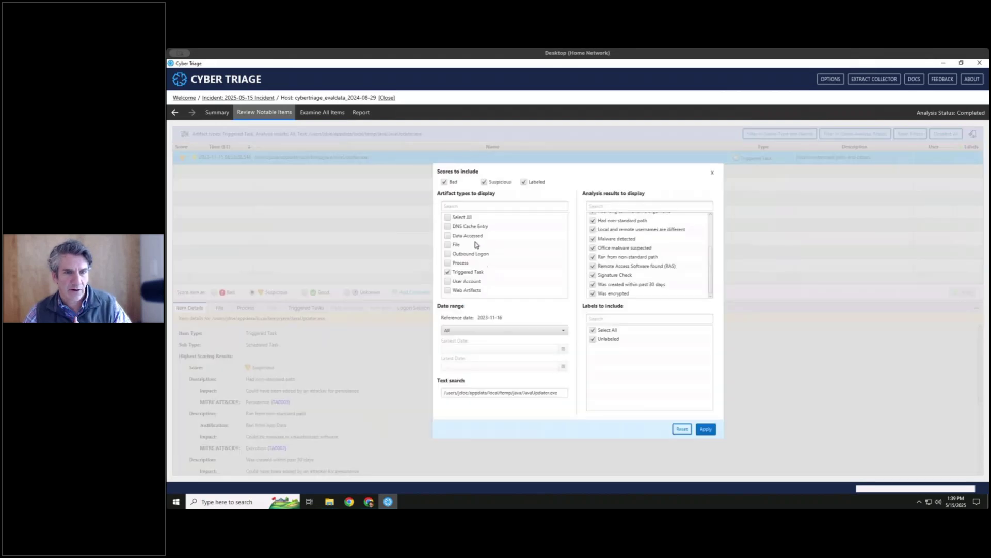
left_click(682, 429)
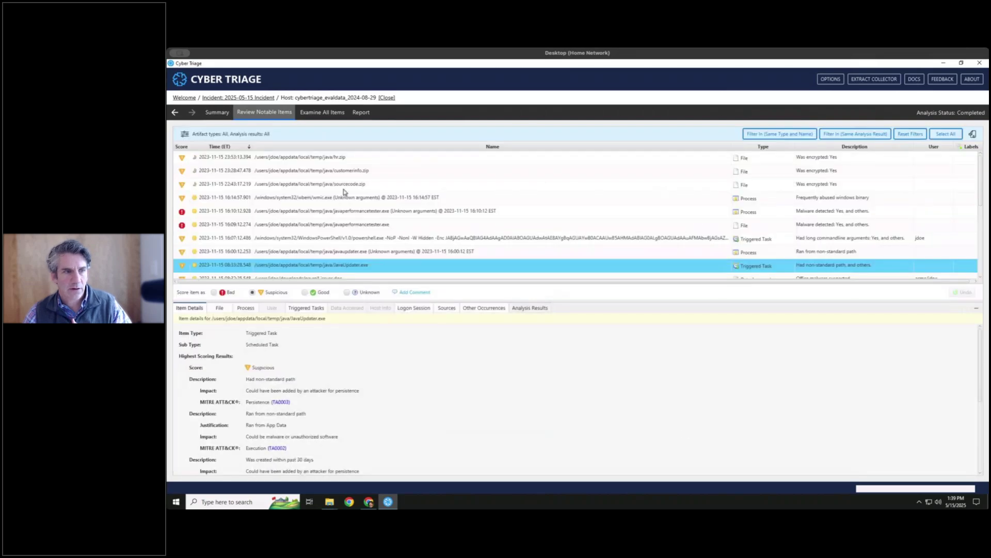
left_click(185, 135)
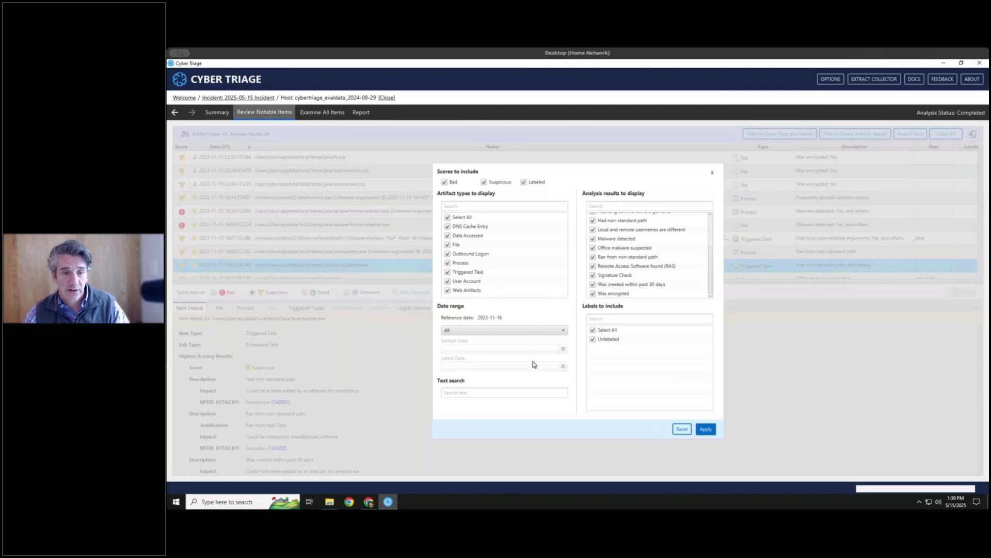
left_click(488, 393)
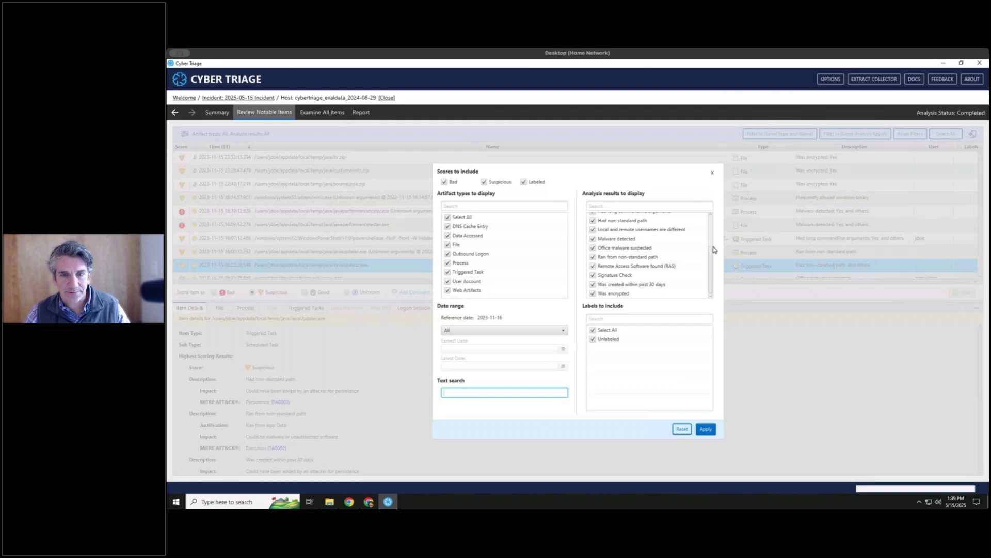
left_click_drag(712, 260, 709, 225)
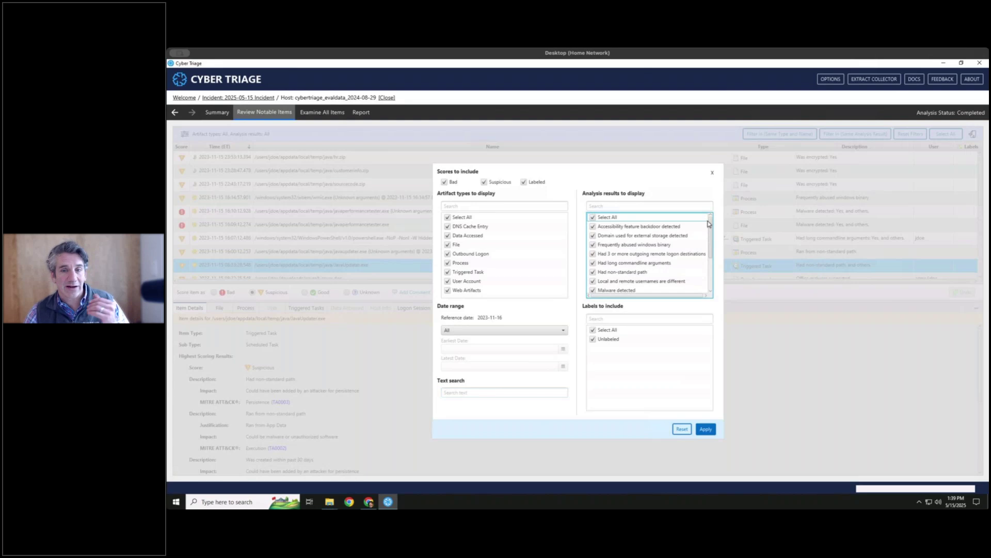
scroll(708, 225, "down", 3)
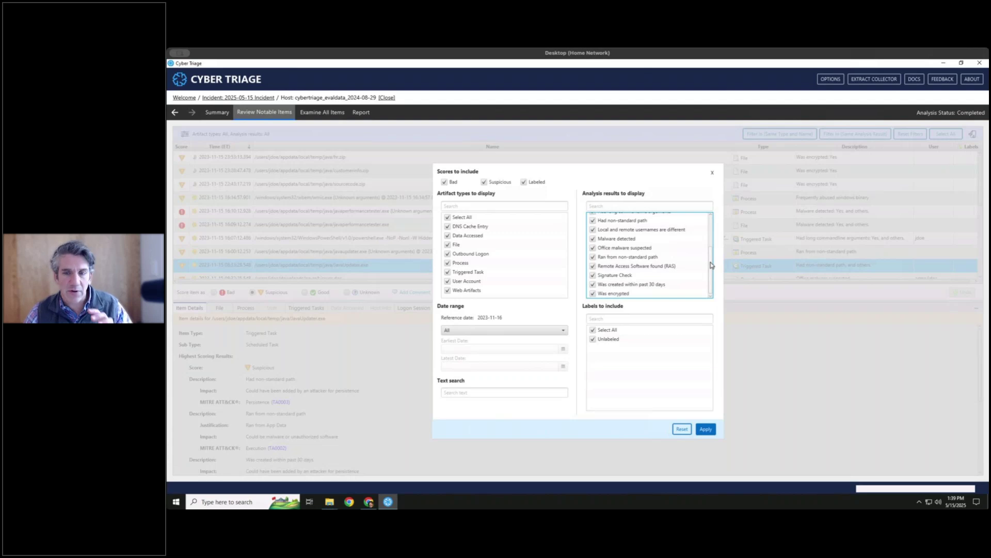
left_click_drag(711, 265, 713, 221)
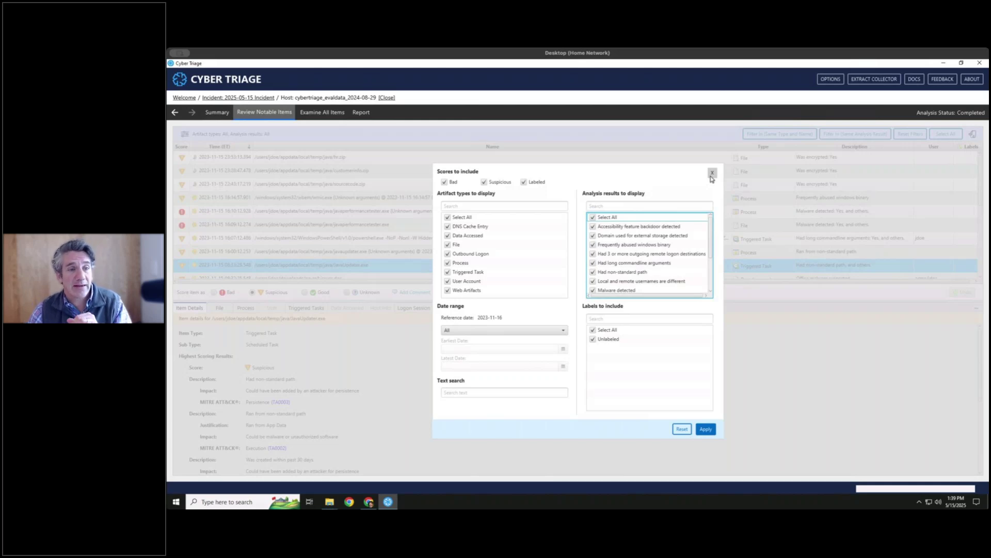
left_click(711, 175)
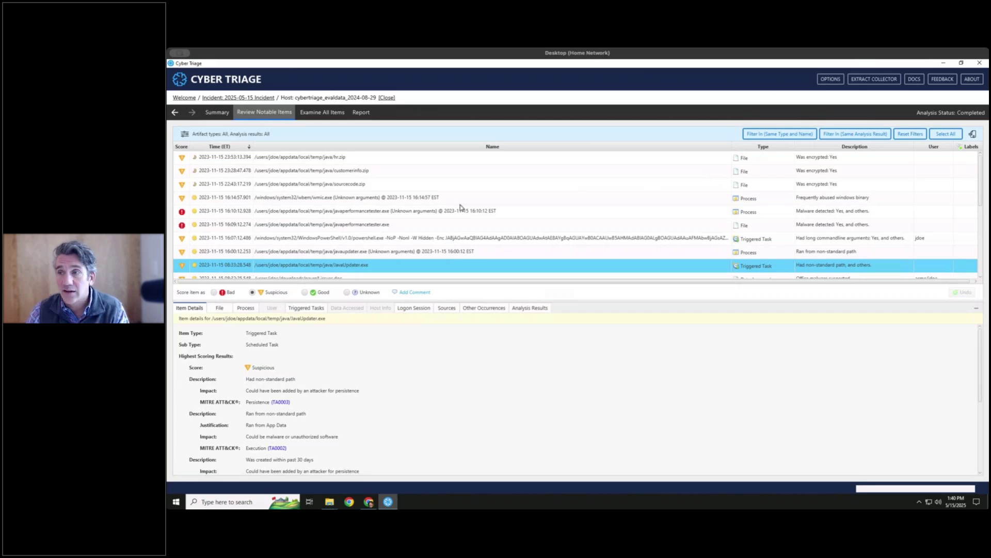
Open the timeline of all the host's items and widen the event description column to fit its text
left_click(308, 120)
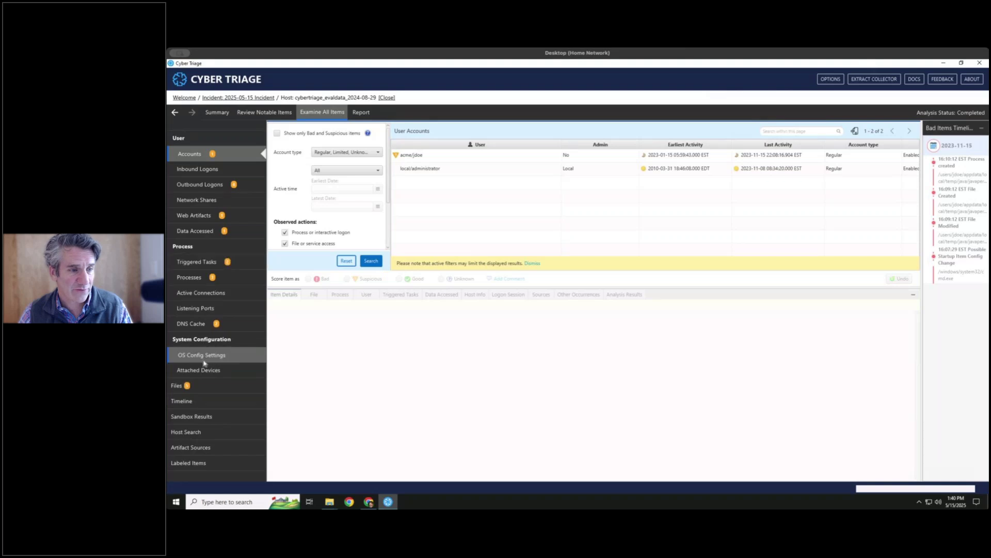
left_click(199, 400)
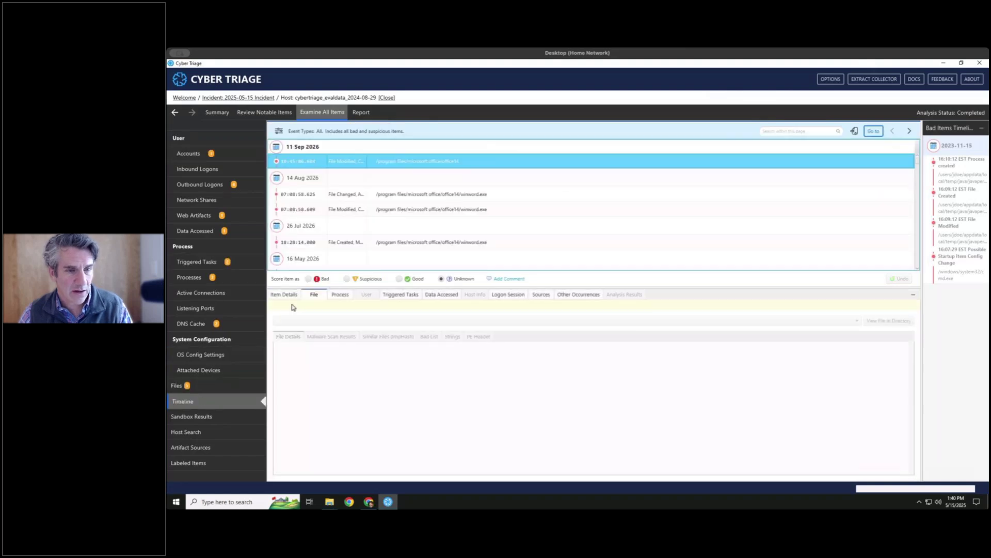
double_click(367, 153)
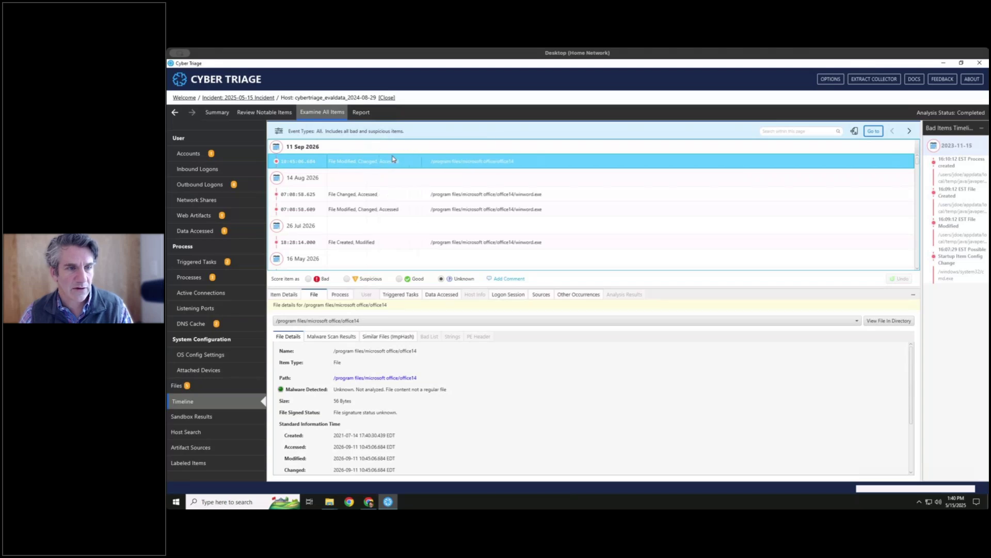
mouse_move(380, 161)
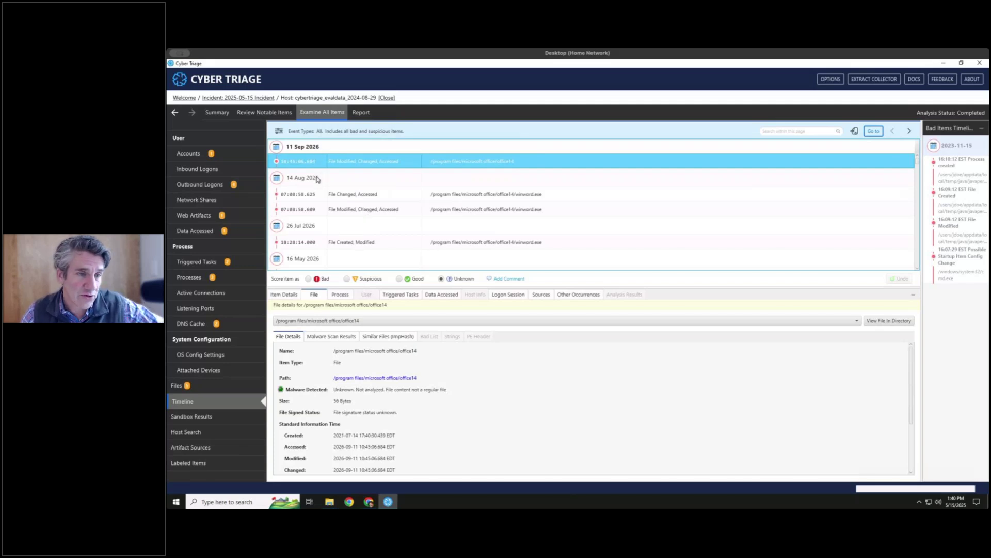
Look through the timeline events from September 2026 back to 17 November 2023 and up again to 25 November 2023
scroll(314, 180, "down", 2)
scroll(311, 181, "down", 5)
scroll(311, 181, "down", 8)
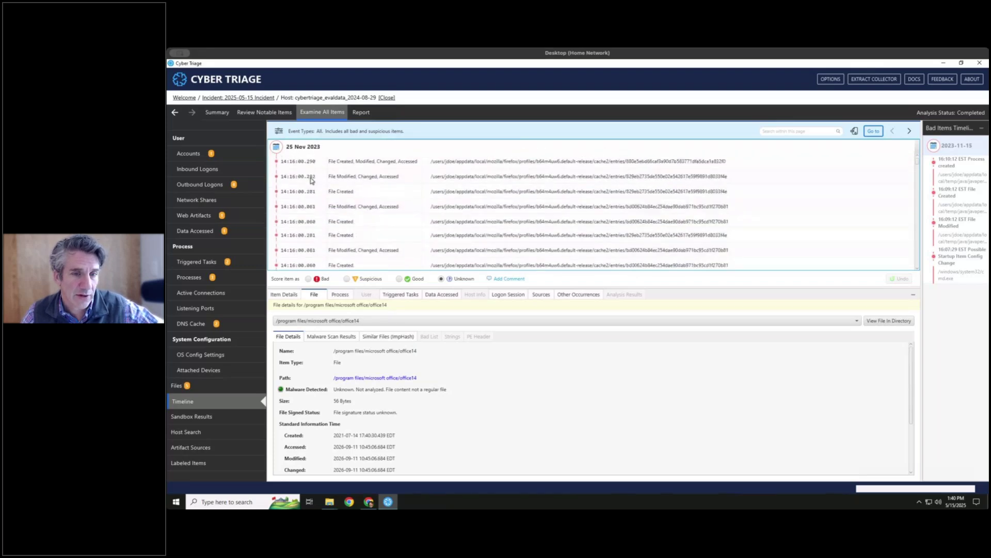
scroll(311, 181, "down", 10)
scroll(311, 180, "down", 10)
scroll(311, 180, "down", 3)
scroll(311, 181, "down", 10)
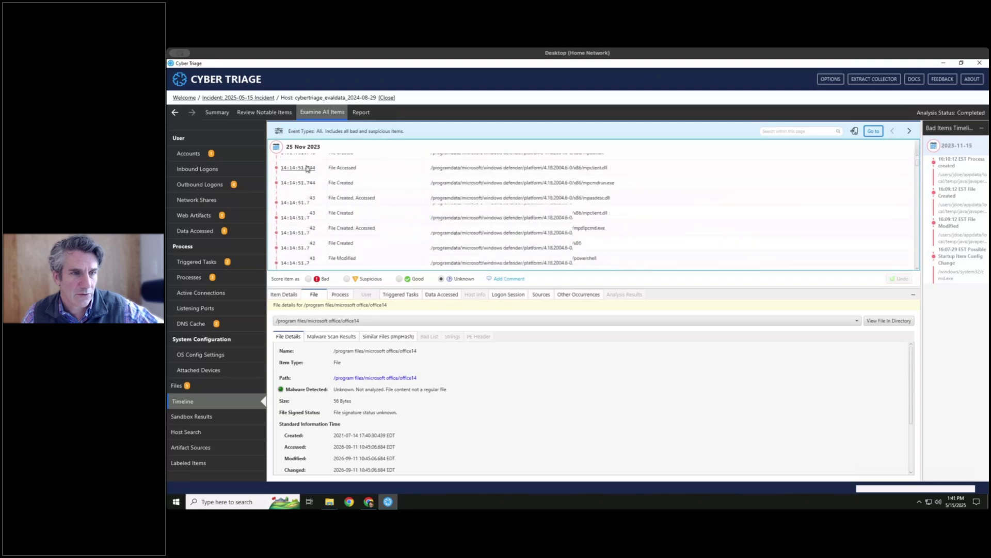
scroll(307, 169, "down", 20)
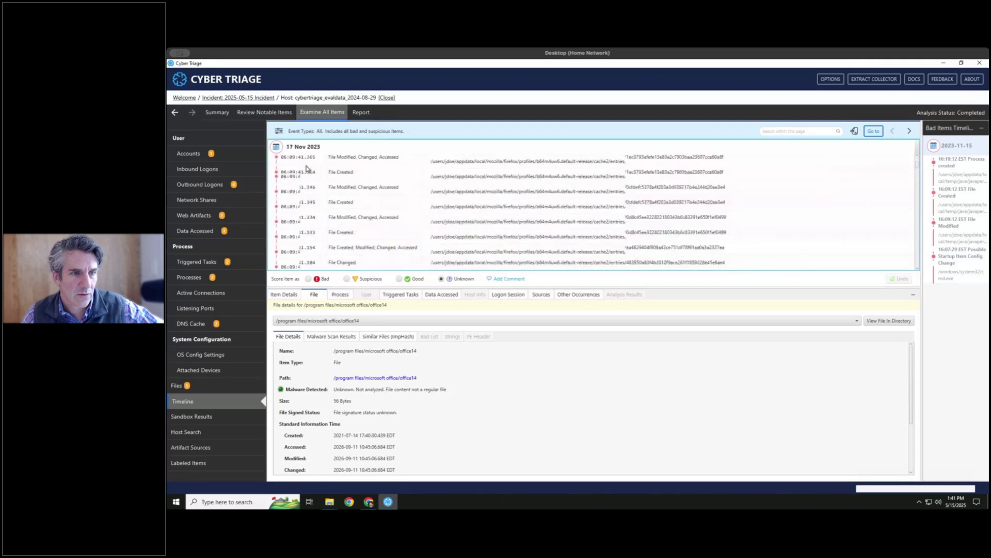
scroll(307, 222, "up", 5)
scroll(307, 223, "up", 15)
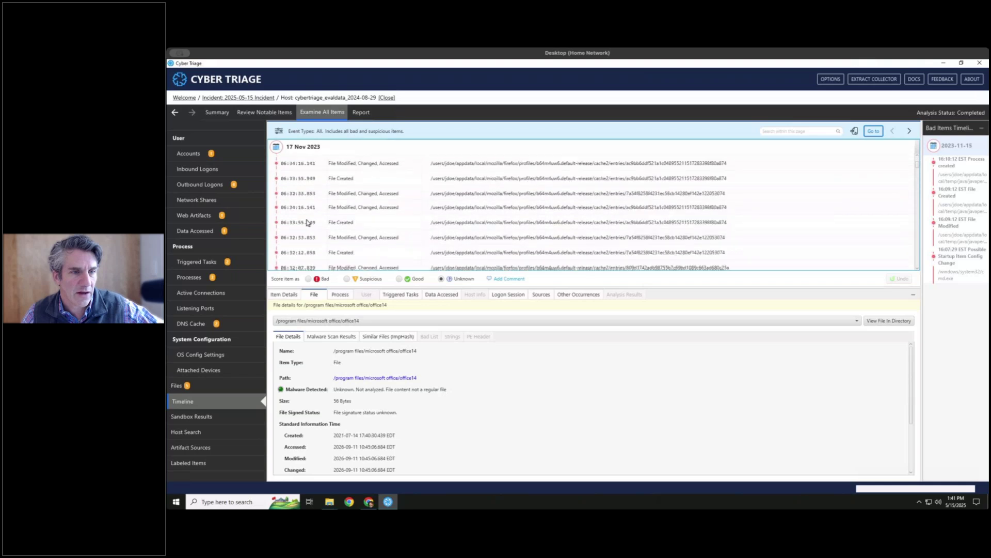
scroll(307, 222, "down", 4)
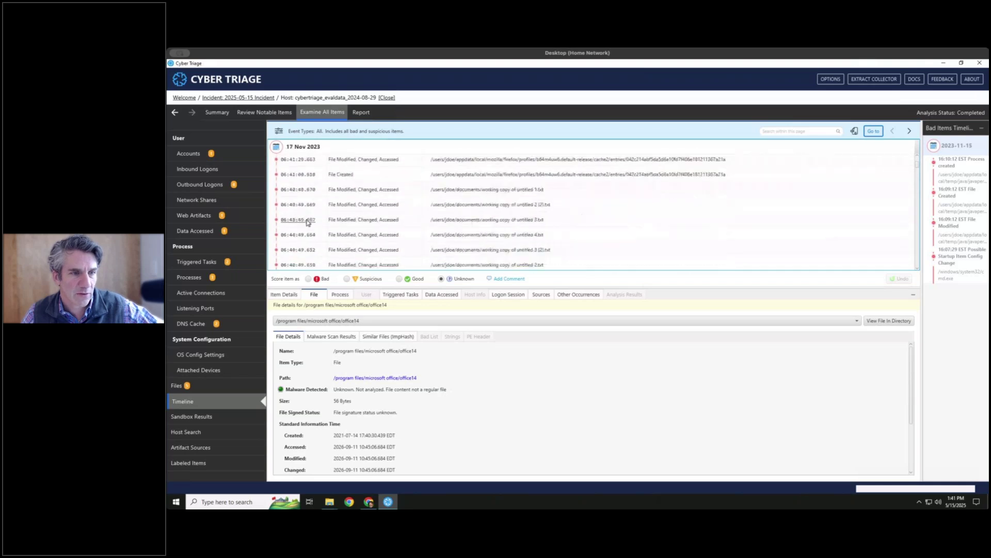
scroll(306, 222, "up", 4)
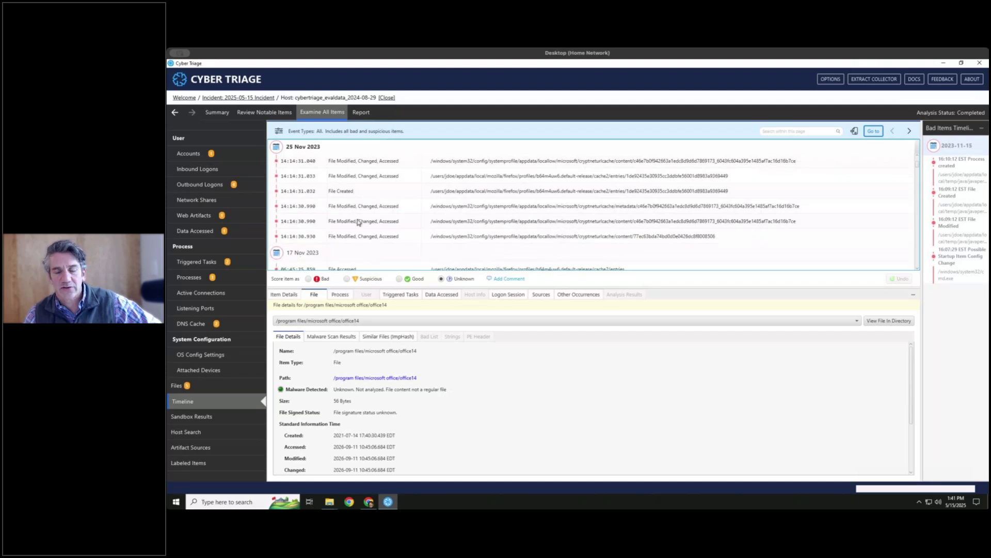
mouse_move(354, 221)
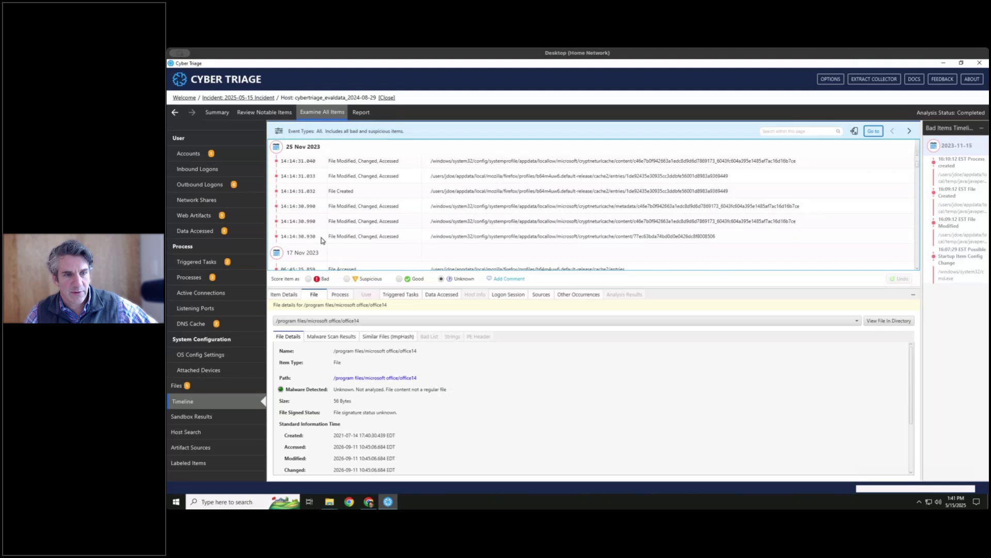
Go back to the notable items and show the JavaUpdater.exe triggered task in the timeline
left_click(267, 114)
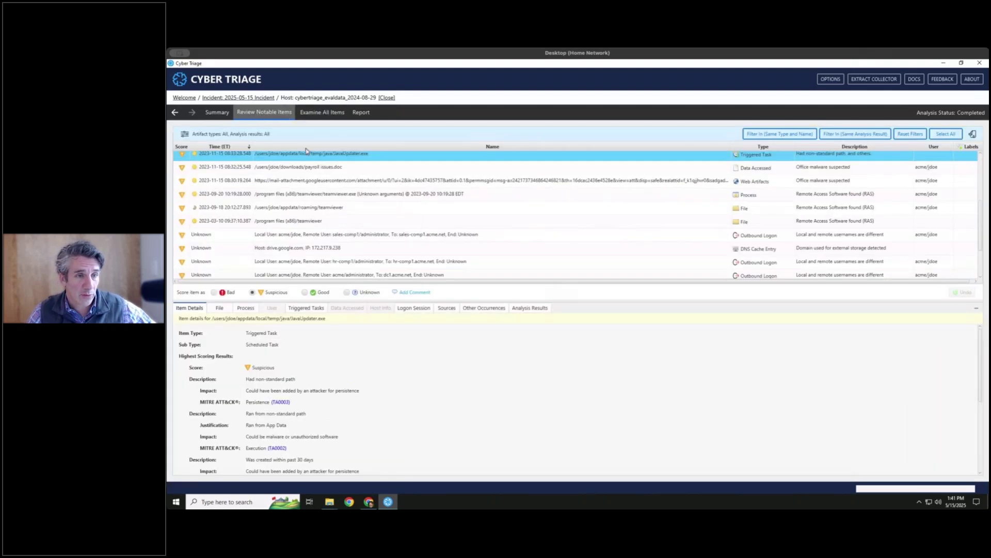
right_click(293, 158)
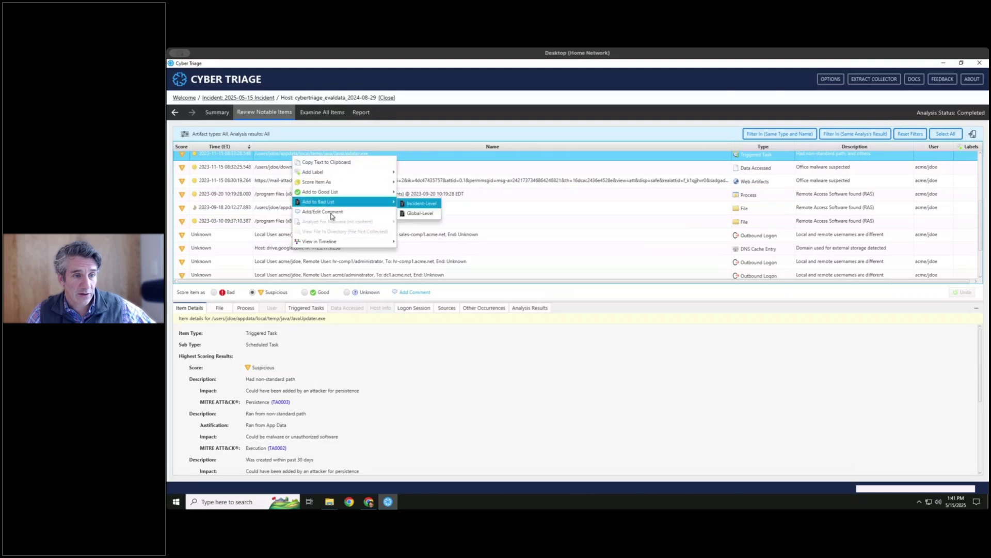
mouse_move(330, 241)
left_click(408, 244)
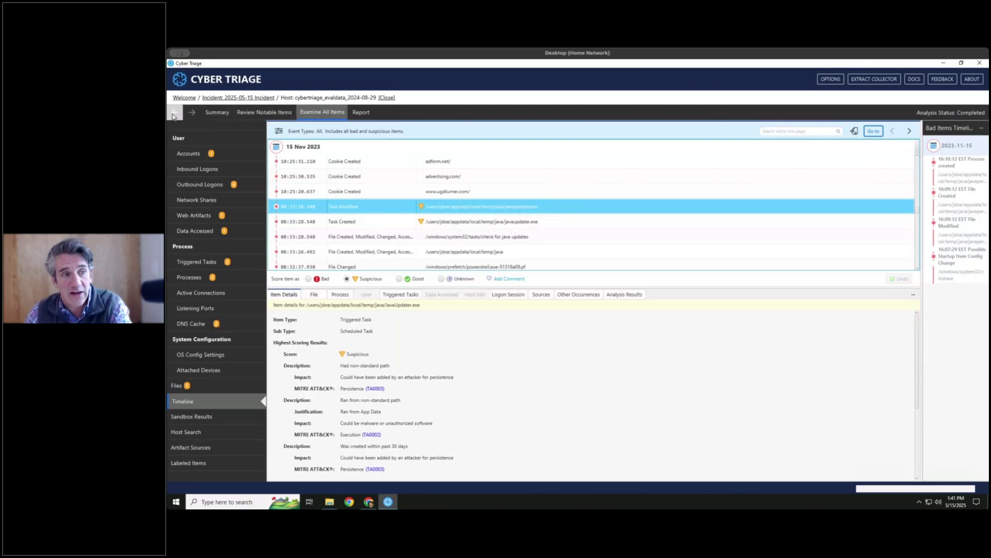
Inspect the timeline events around that task, including the "check for java updates" file and the advertising.com cookie, and return to the notable items
left_click(484, 240)
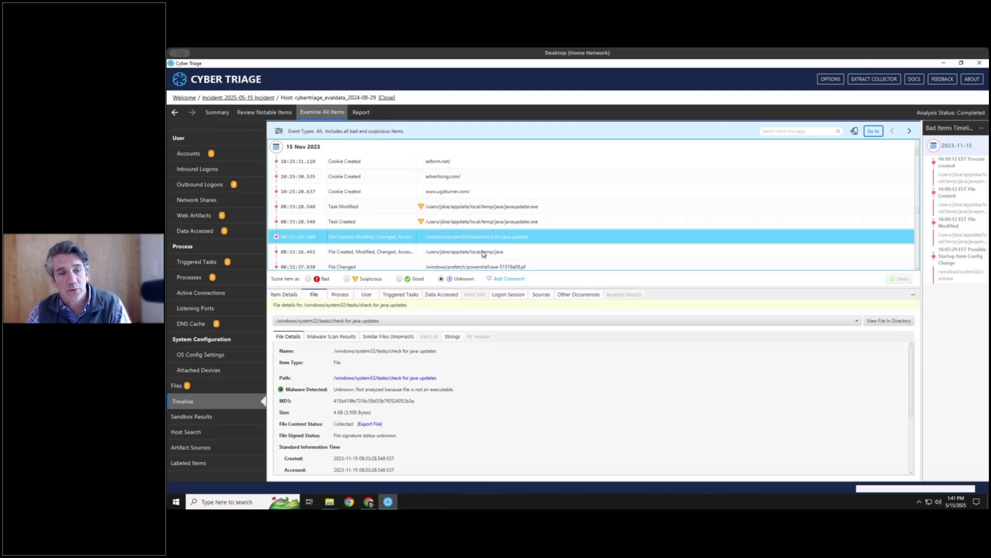
key("Down")
key("Down")
left_click(460, 181)
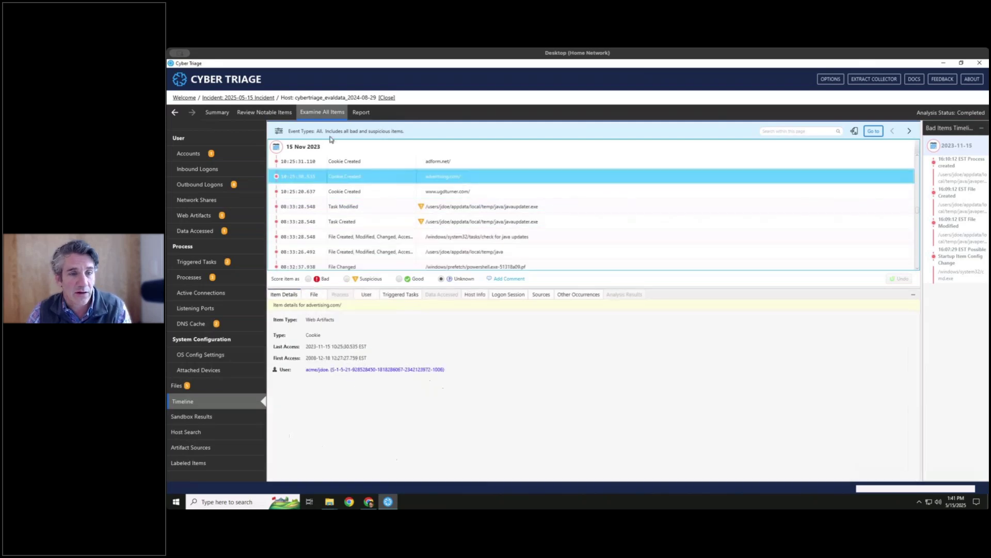
left_click(265, 113)
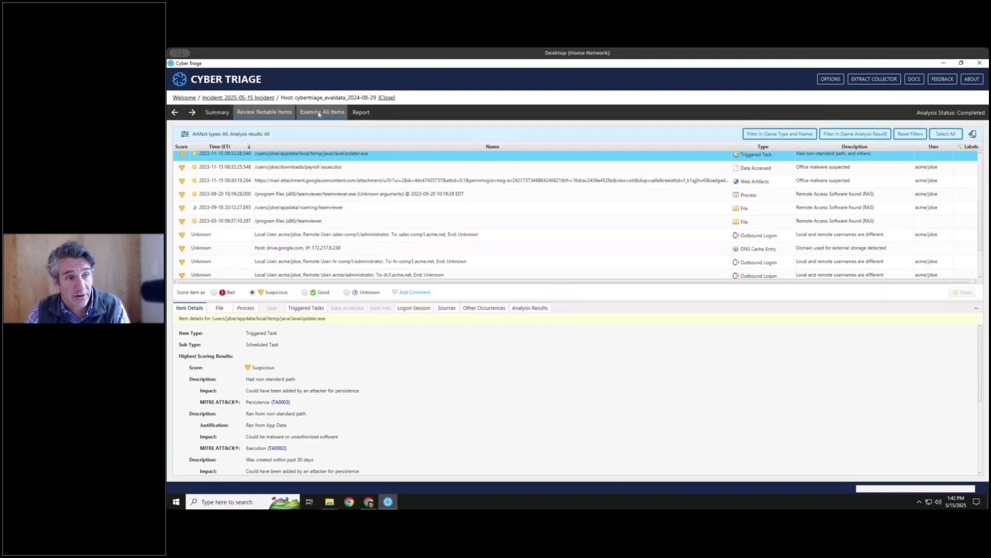
Open the host reports and go through the HTML and Excel report types, ending with Bad Items in JSON selected
left_click(359, 114)
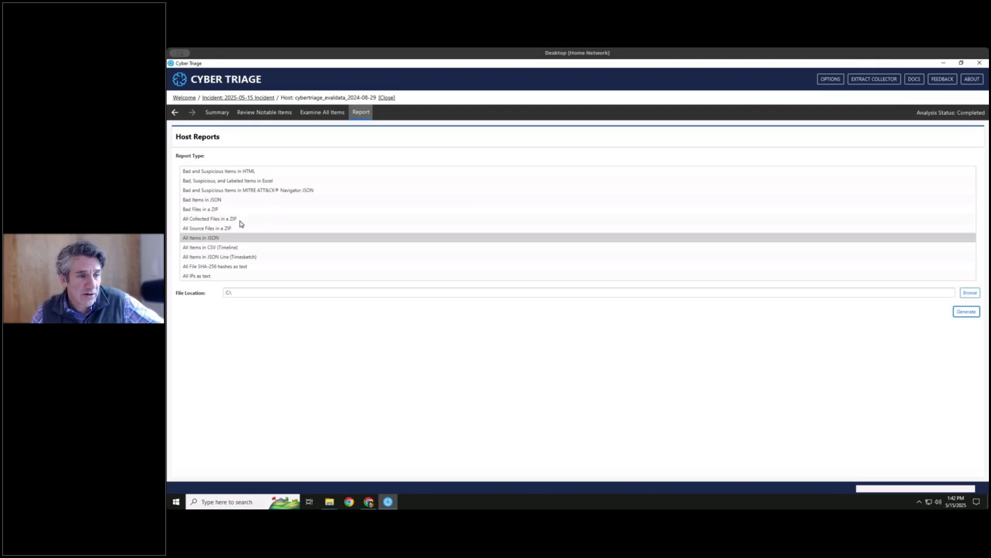
left_click(232, 173)
left_click(231, 181)
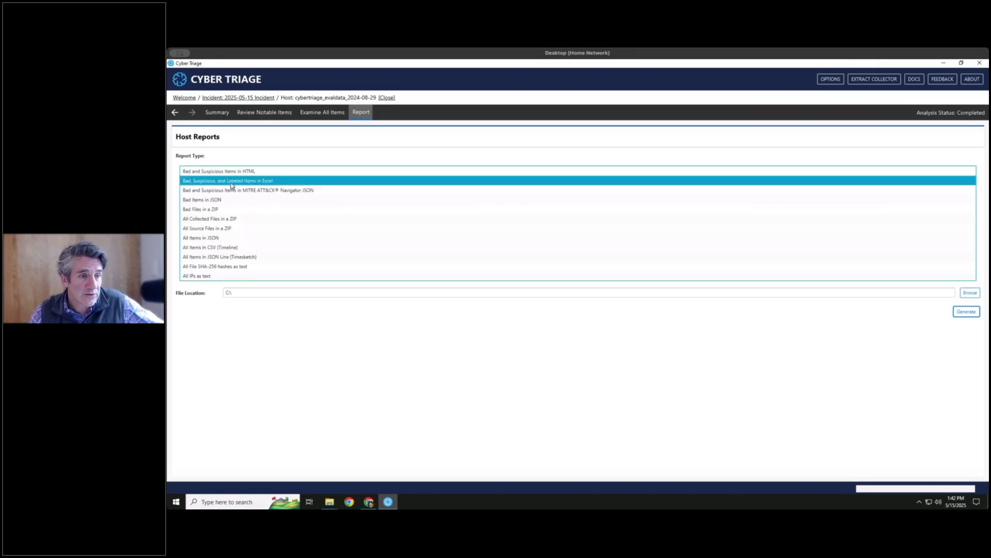
left_click(229, 201)
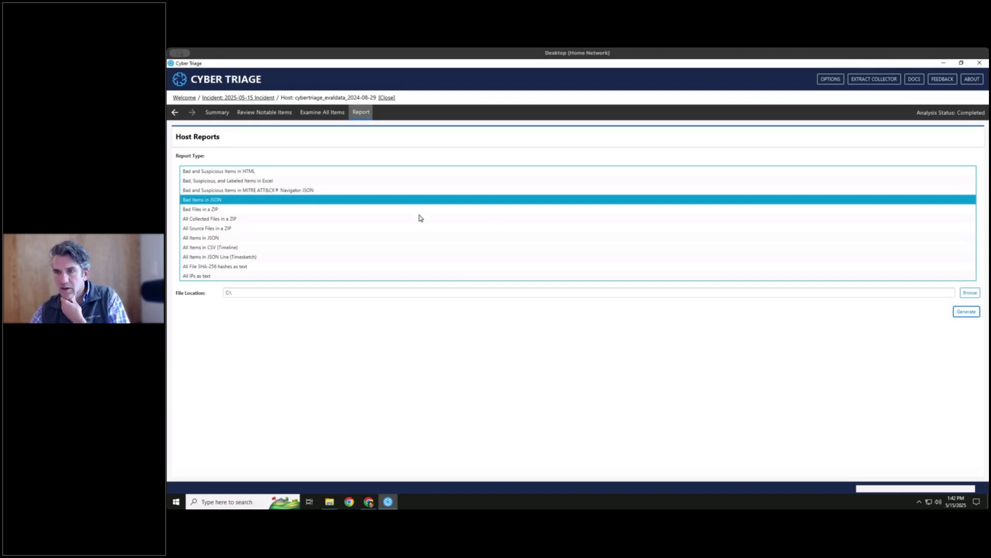
Return to the notable items and look over the list, including the outbound logon and DNS cache entries
left_click(246, 115)
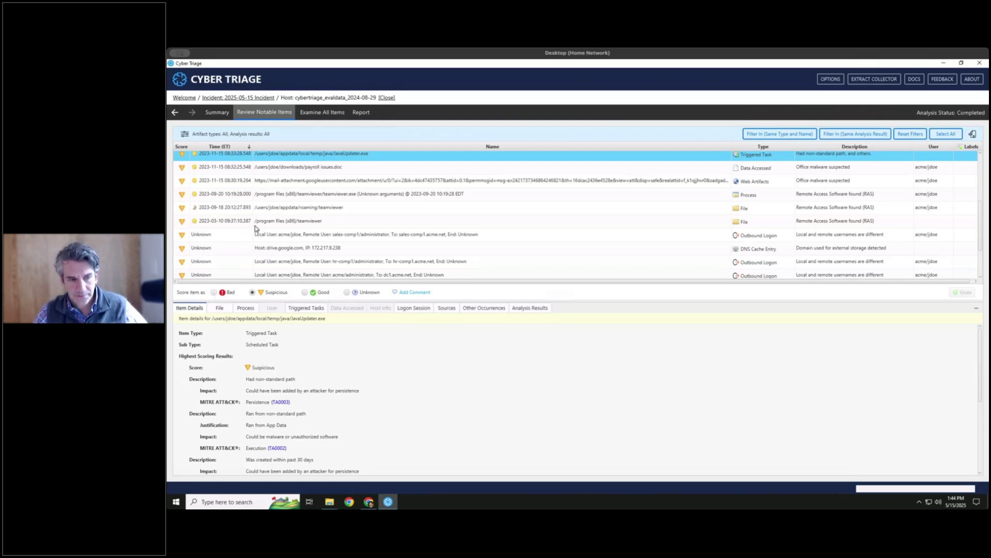
scroll(255, 229, "down", 2)
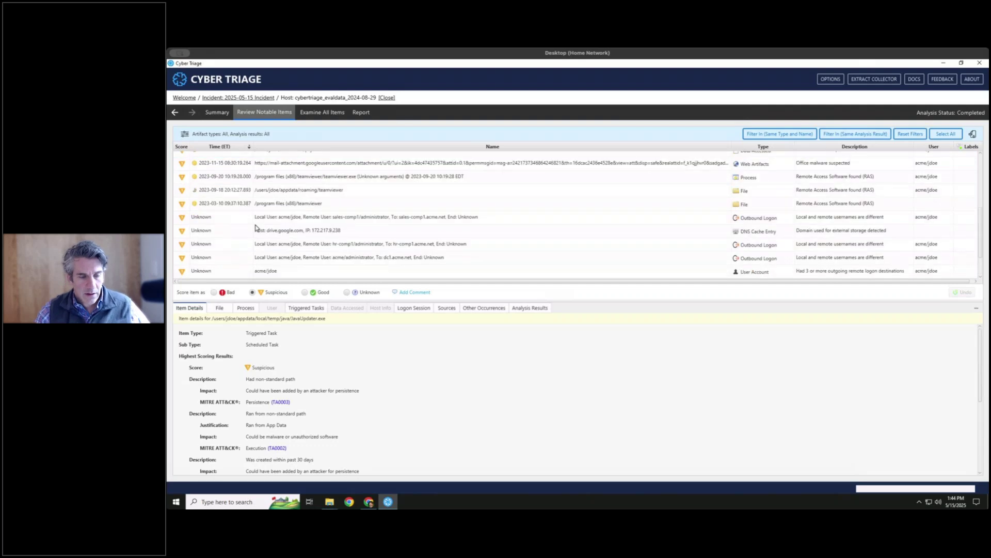
scroll(256, 228, "up", 3)
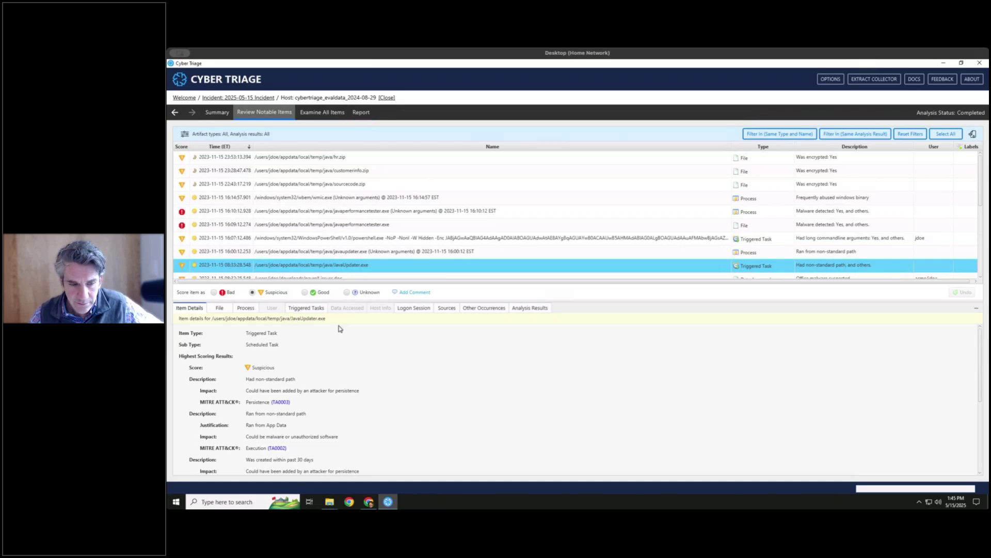
Switch to the 2025-05 3.14 Release Webinar presentation in Google Slides and start the slideshow from slide 5
mouse_move(370, 503)
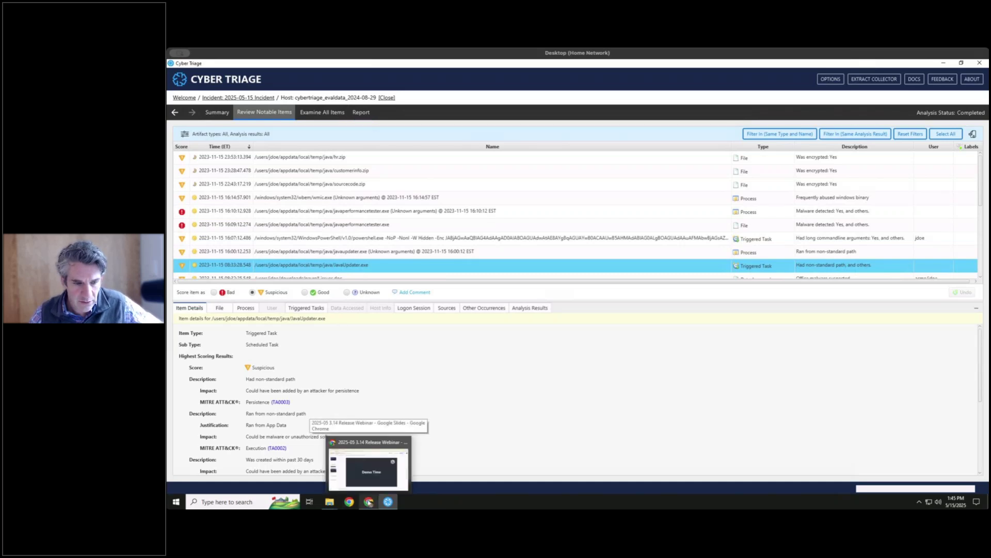
left_click(377, 465)
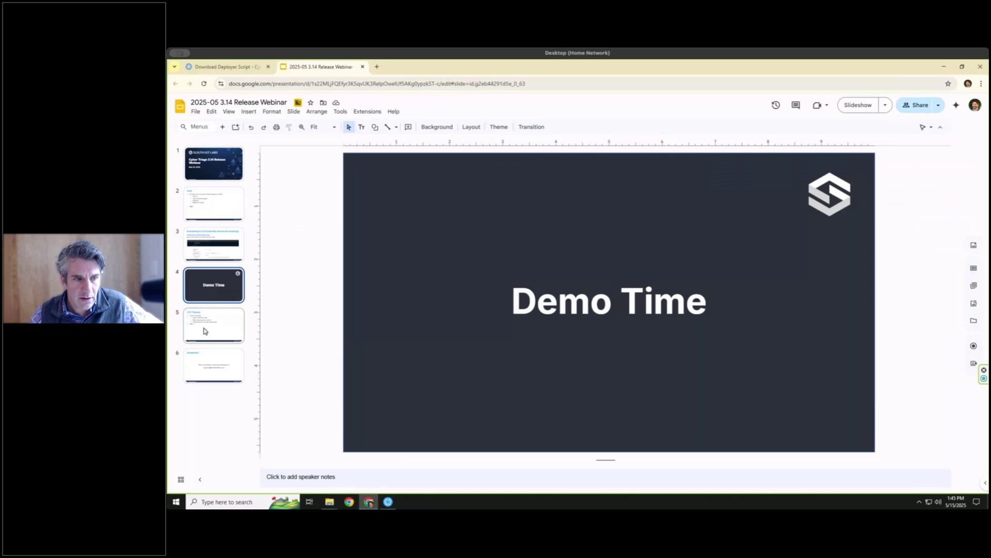
left_click(204, 331)
left_click(860, 105)
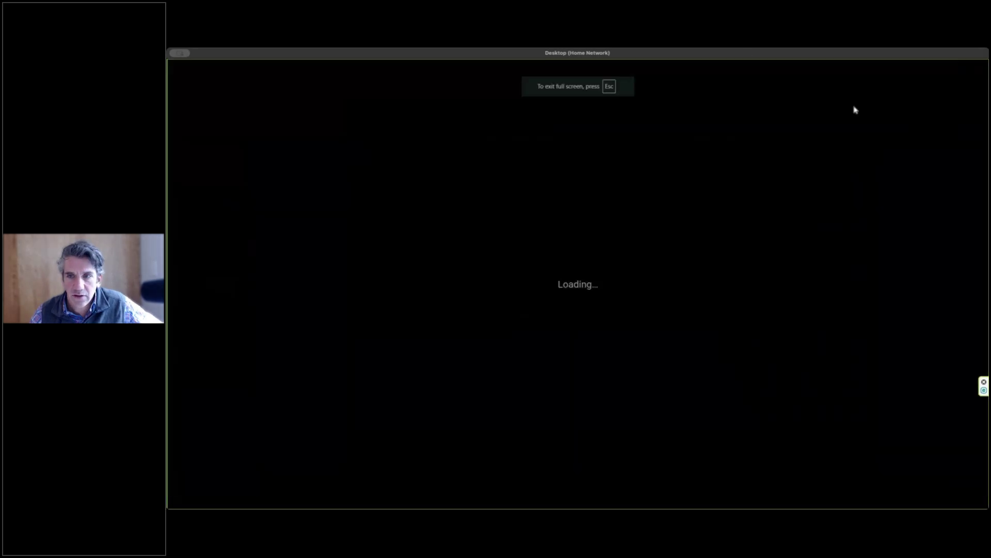